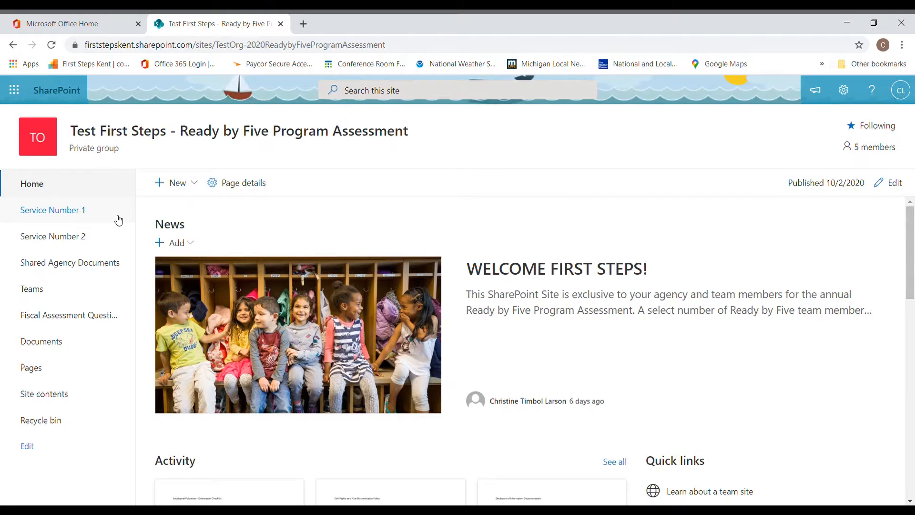
- View the Service Number 1 and Service Number 2 document libraries, returning to the site's home page after each
left_click(85, 215)
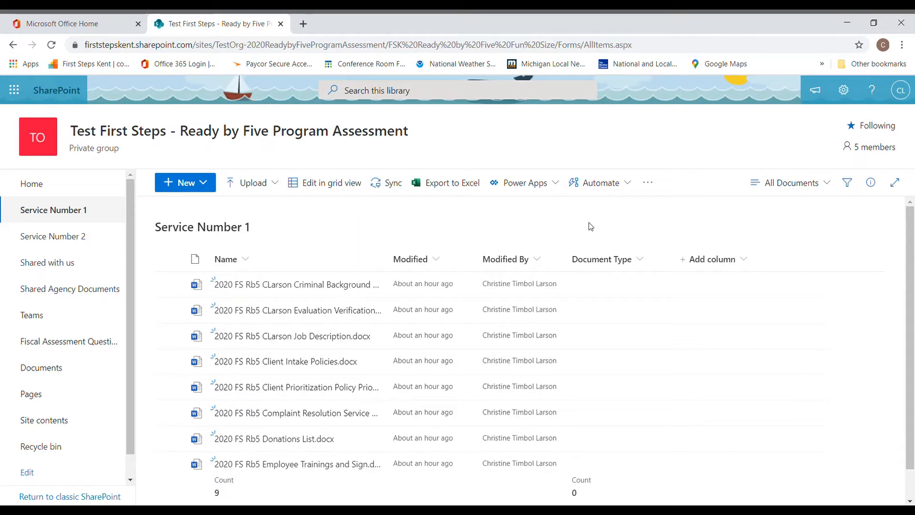
left_click(47, 194)
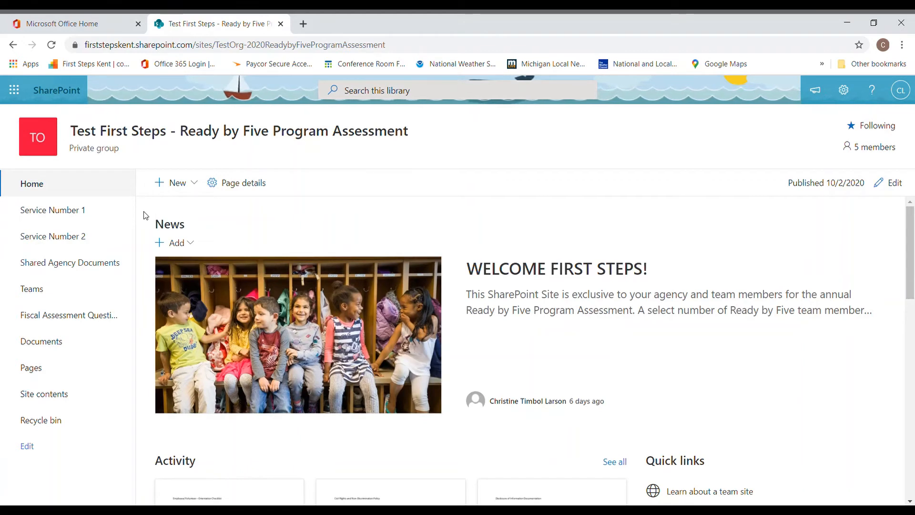
left_click(97, 238)
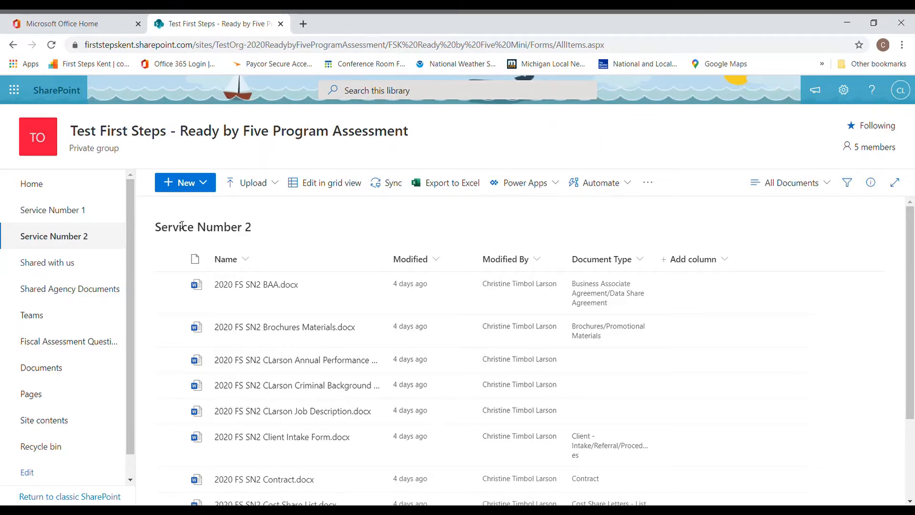
left_click(45, 193)
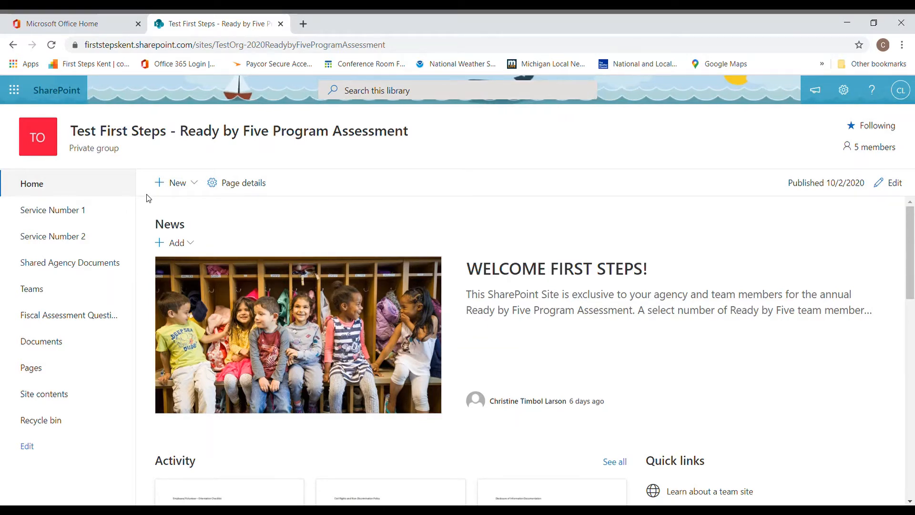
- View the files in the Shared Agency Documents library and return to the site's home page
left_click(100, 273)
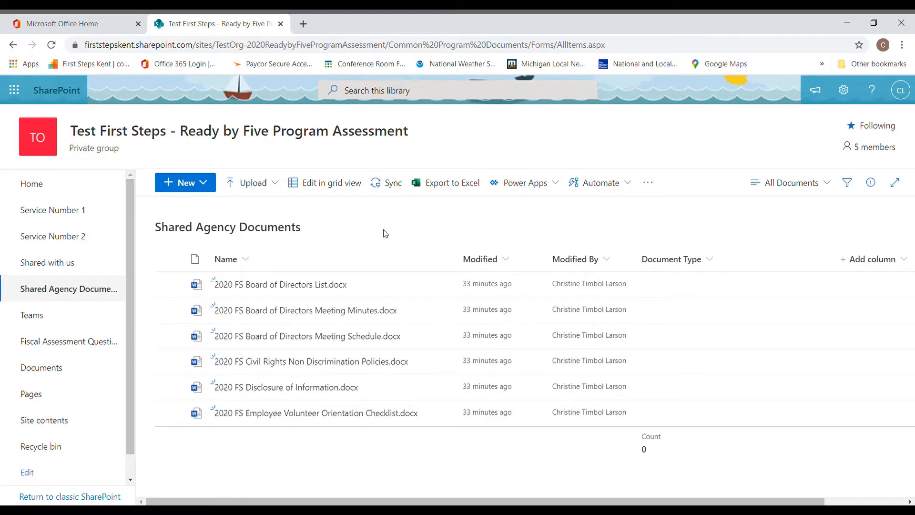
mouse_move(390, 288)
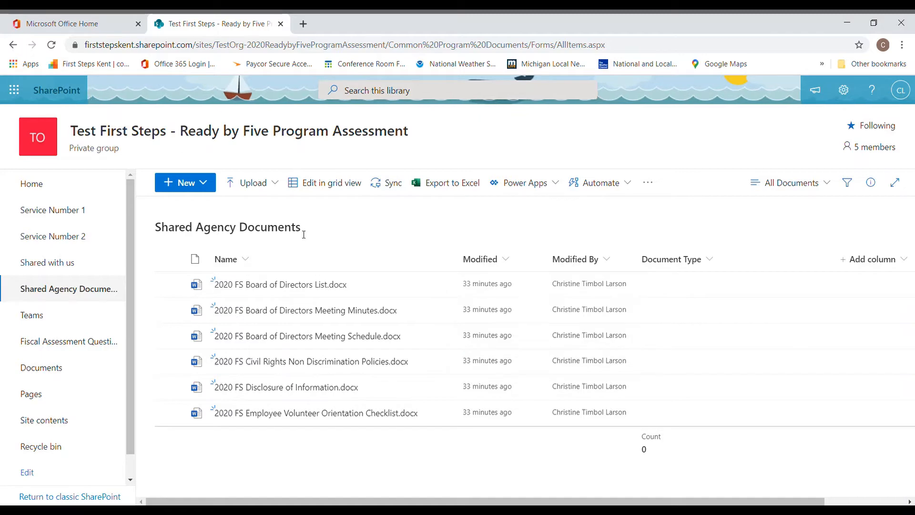
left_click(31, 188)
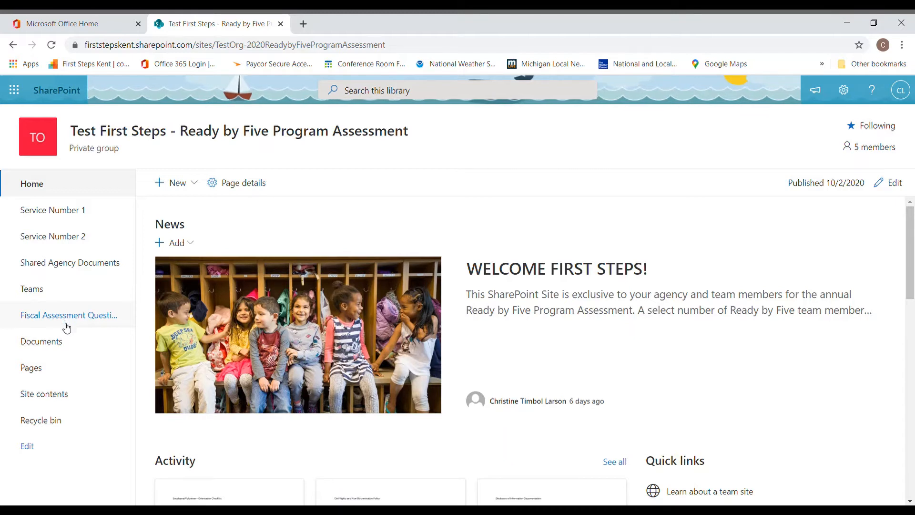
- View the reference files in the Documents library, including the preview card of the 2020 Ready by Five Program Assessment Tool
left_click(61, 350)
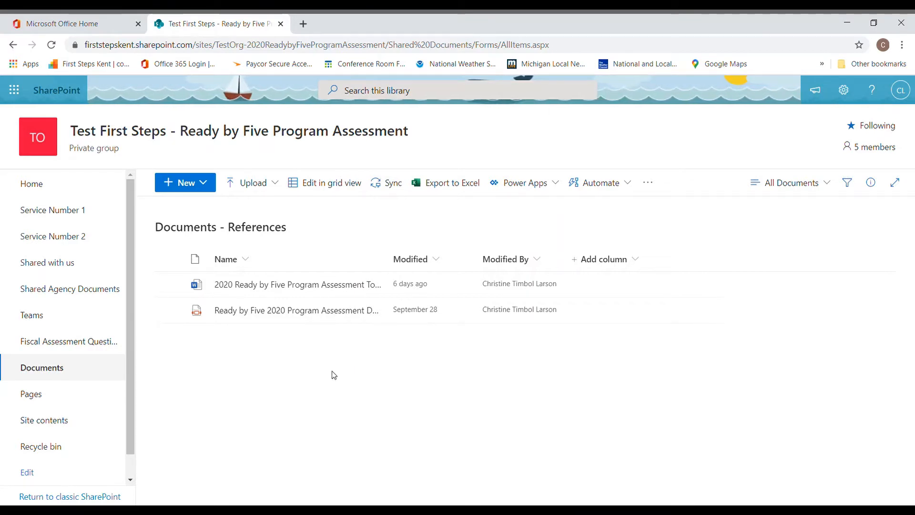
mouse_move(358, 292)
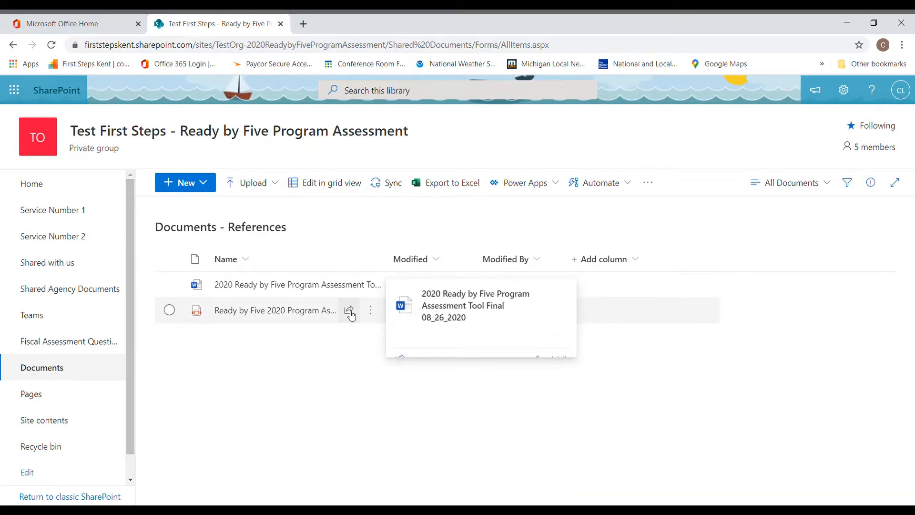
mouse_move(350, 315)
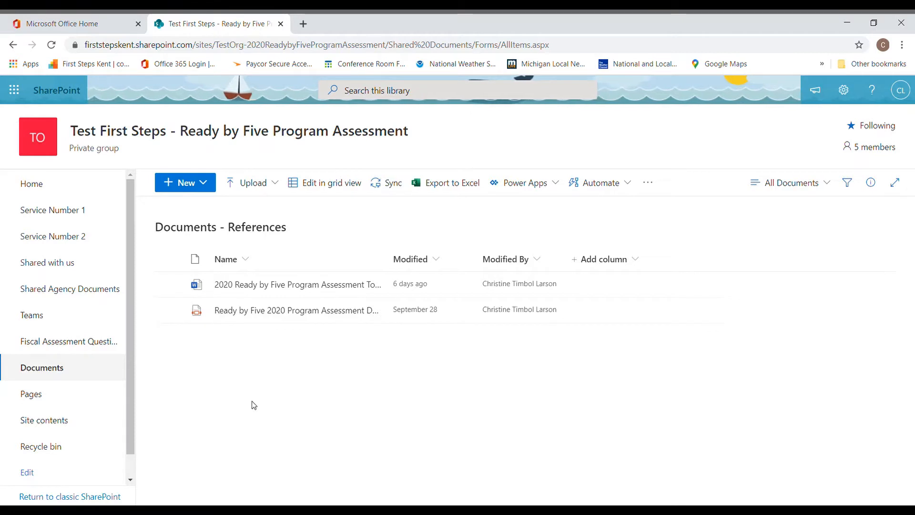
- Try the site's Teams link, go back, and return to the site's home page
left_click(57, 321)
left_click(13, 46)
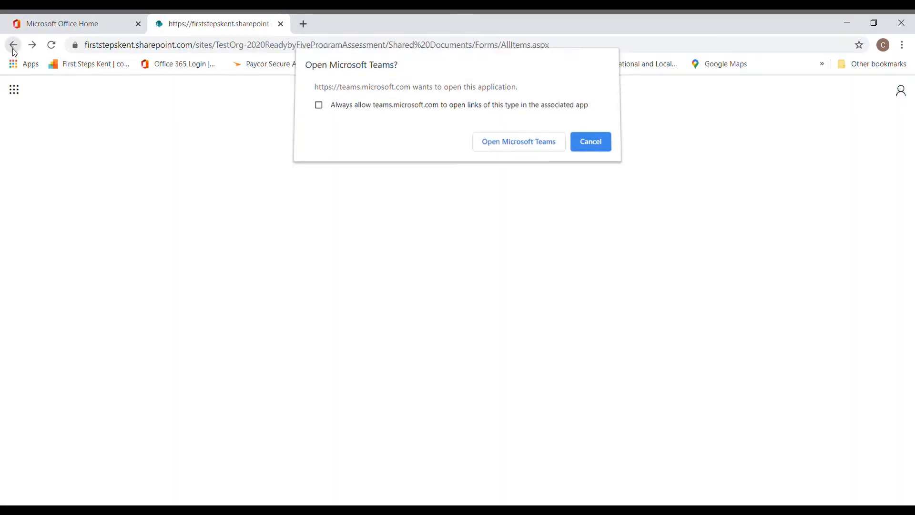
left_click(32, 190)
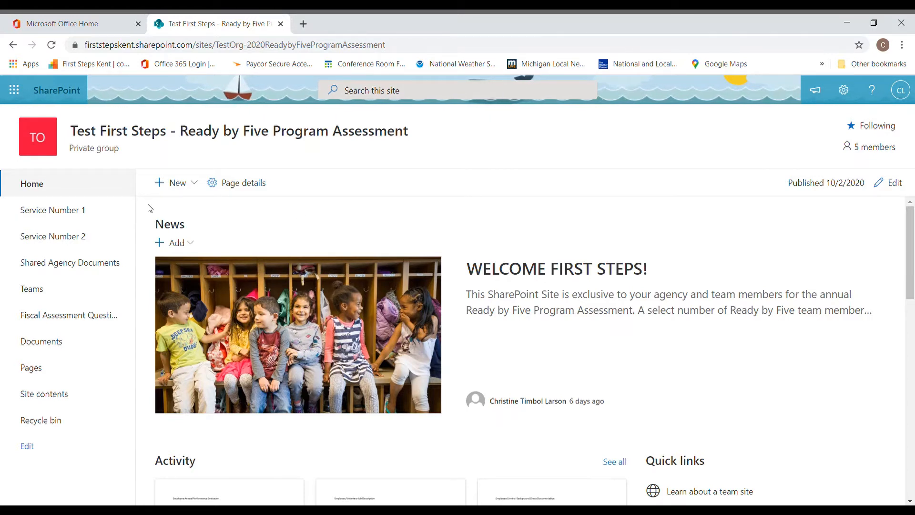
- Upload the file 2020 FS Rb5 Brochures Materials.docx to the Service Number 1 library
left_click(85, 214)
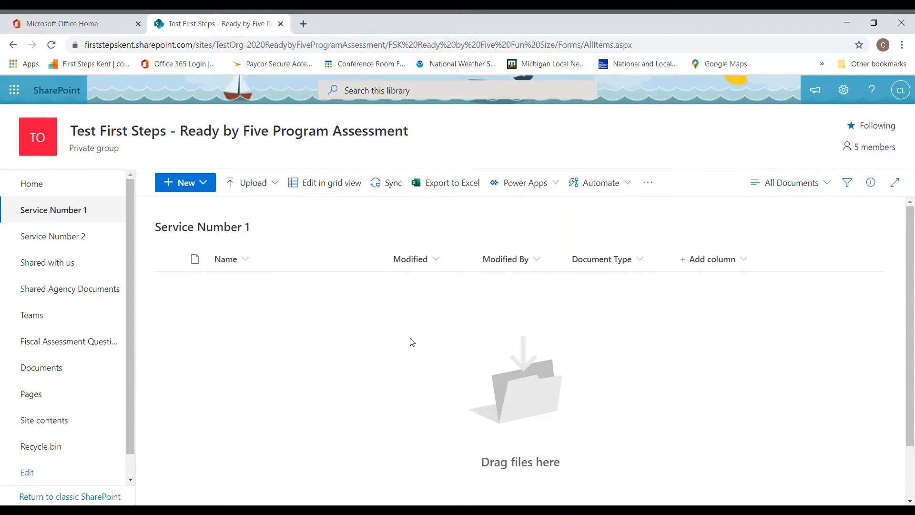
left_click(274, 183)
left_click(241, 217)
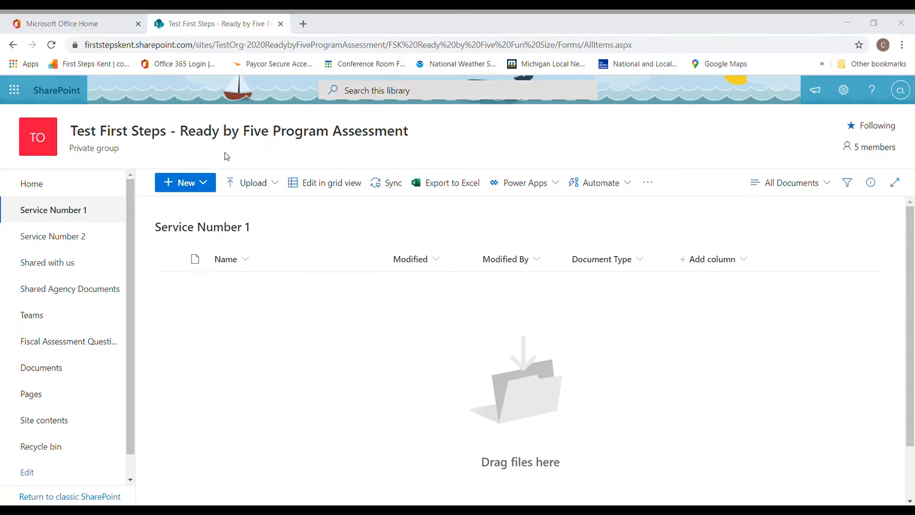
left_click(365, 281)
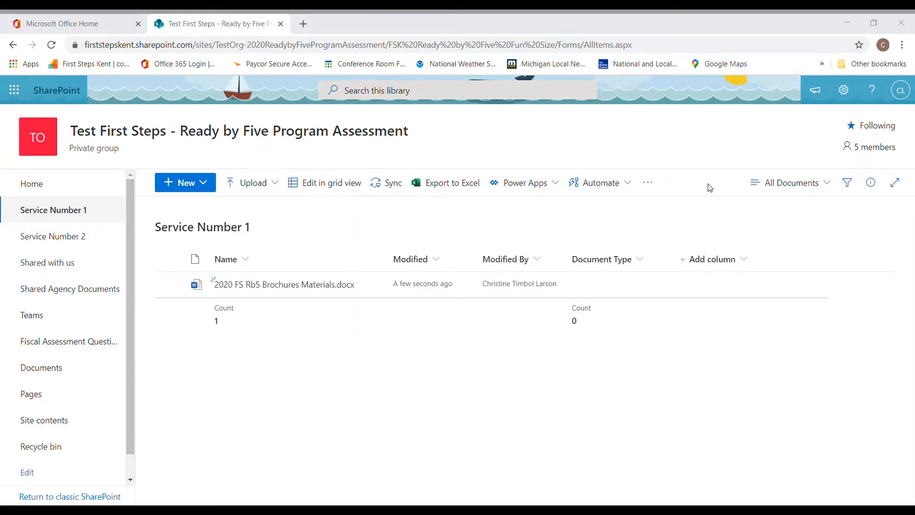
- Upload the Criminal Background Check, Annual Performance, Job Description, Client Intake, Client Prioritization and Complaint Resolution documents, and show the library in grid view
left_click_drag(708, 184, 306, 370)
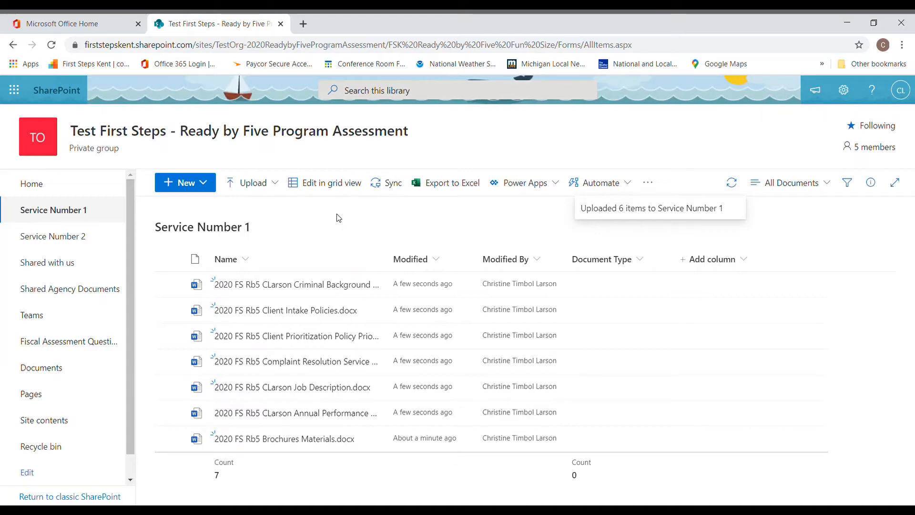
left_click(321, 190)
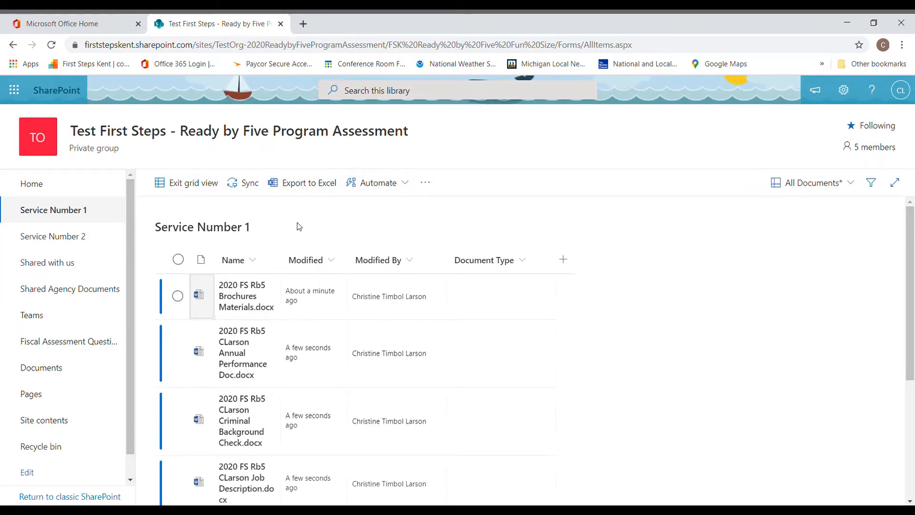
scroll(595, 371, "down", 4)
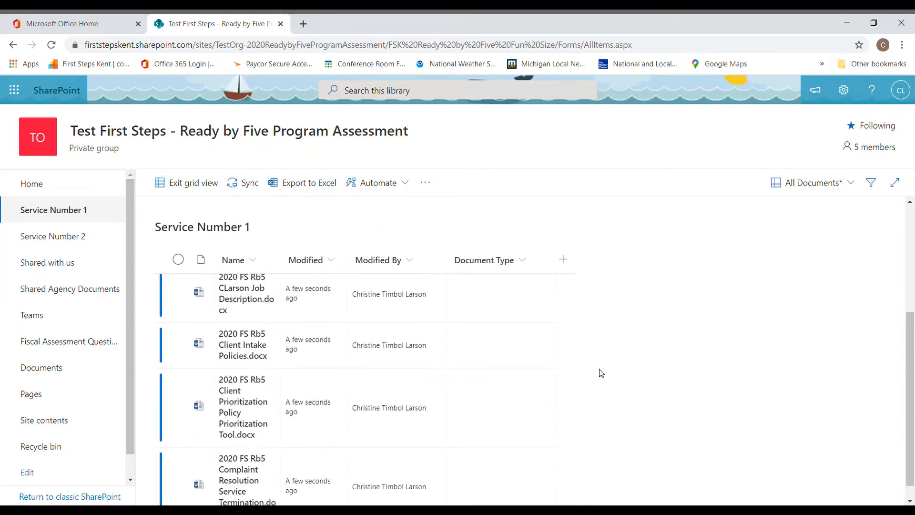
scroll(544, 373, "up", 5)
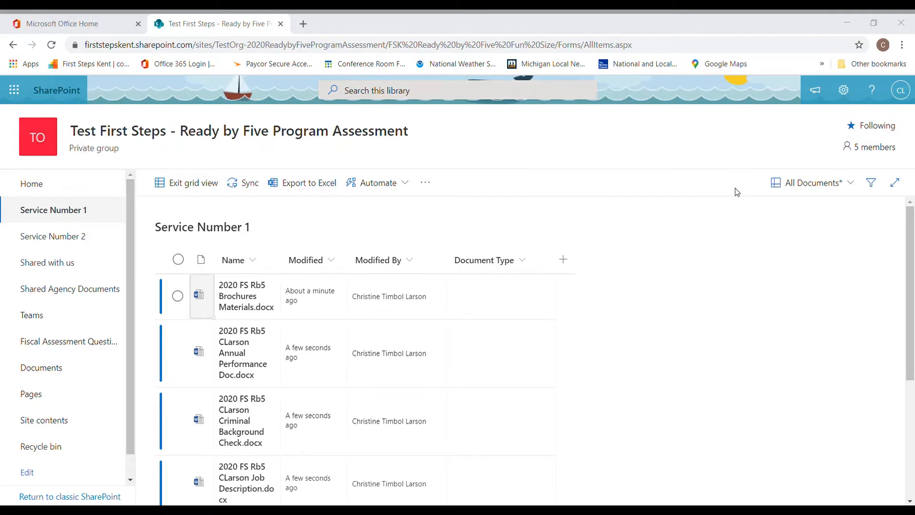
- Upload the Cost Share List, Donations List, Employee Trainings and Program Org Chart documents to Service Number 1, and exit grid view
left_click_drag(755, 190, 494, 359)
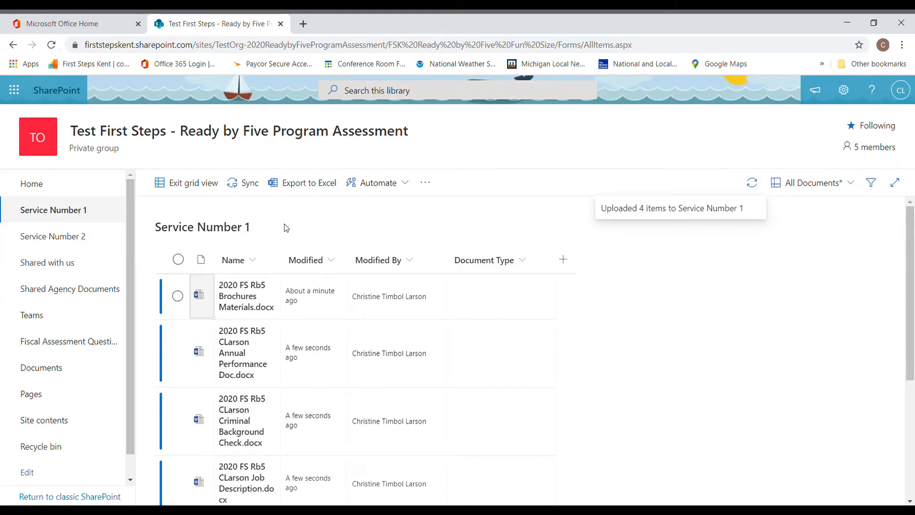
left_click(194, 185)
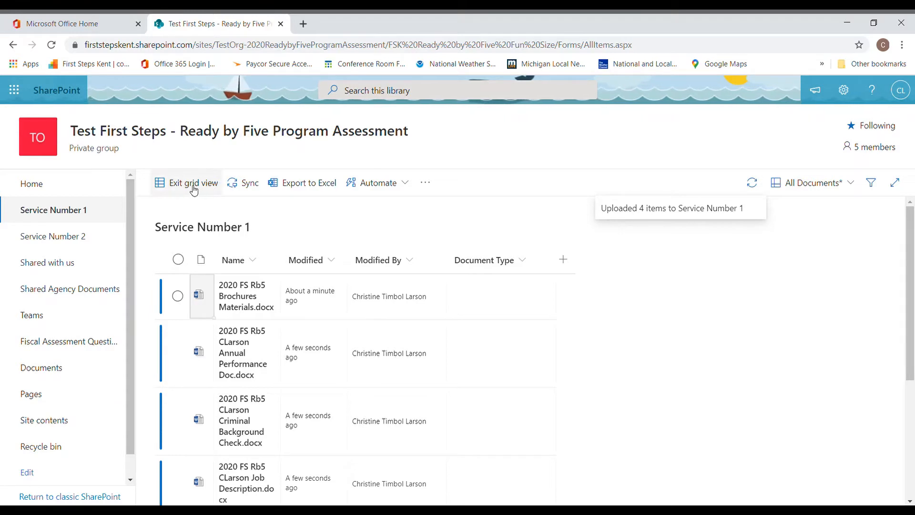
scroll(625, 361, "down", 2)
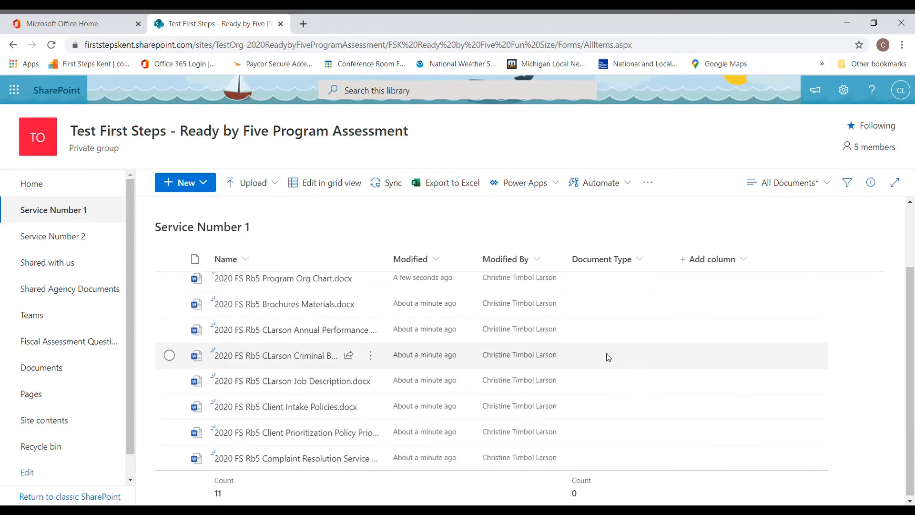
scroll(607, 358, "up", 2)
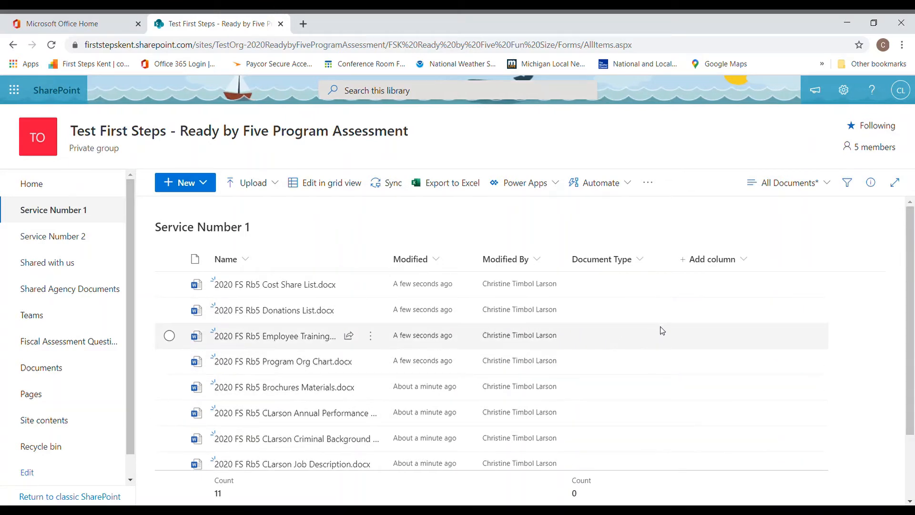
scroll(473, 372, "down", 2)
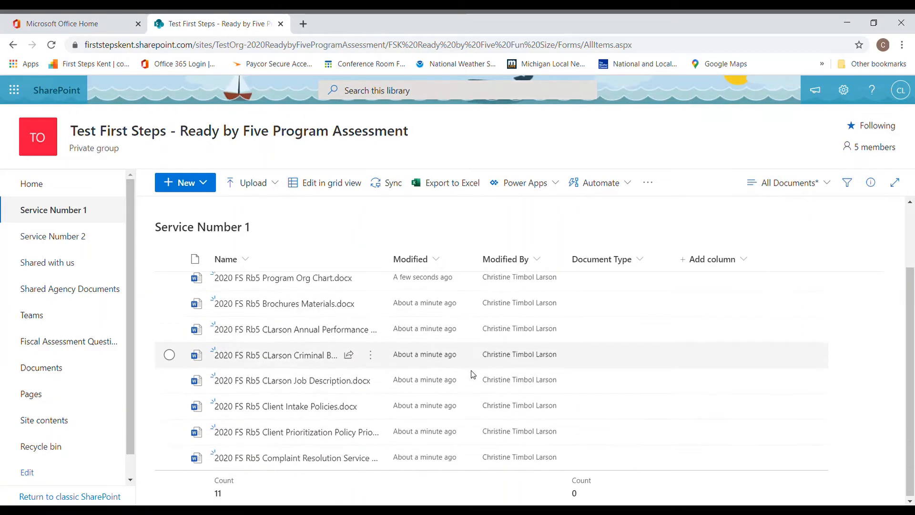
scroll(473, 375, "up", 2)
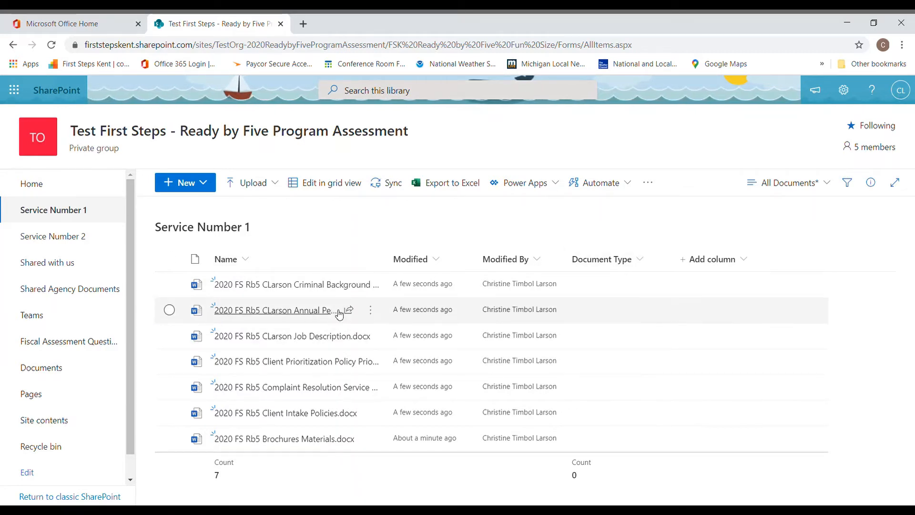
- Select the Criminal Background Check document in Service Number 1 and open its details
mouse_move(262, 285)
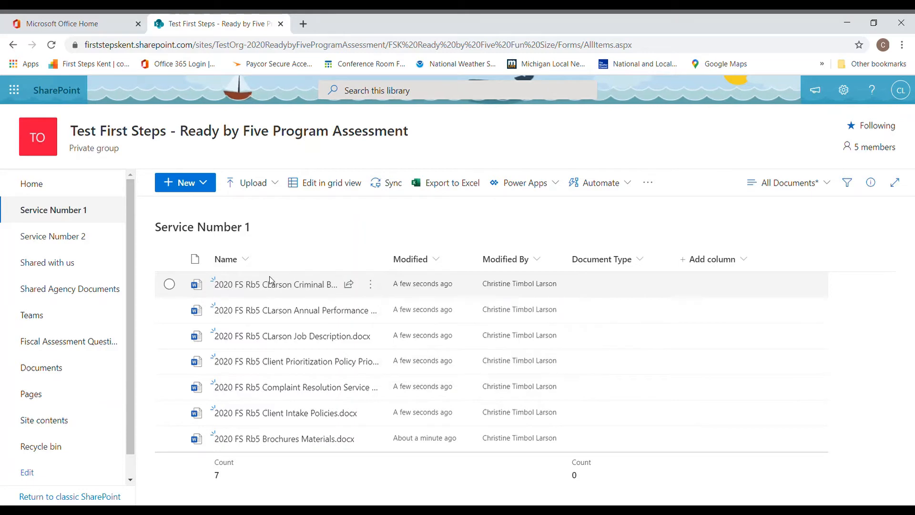
mouse_move(327, 288)
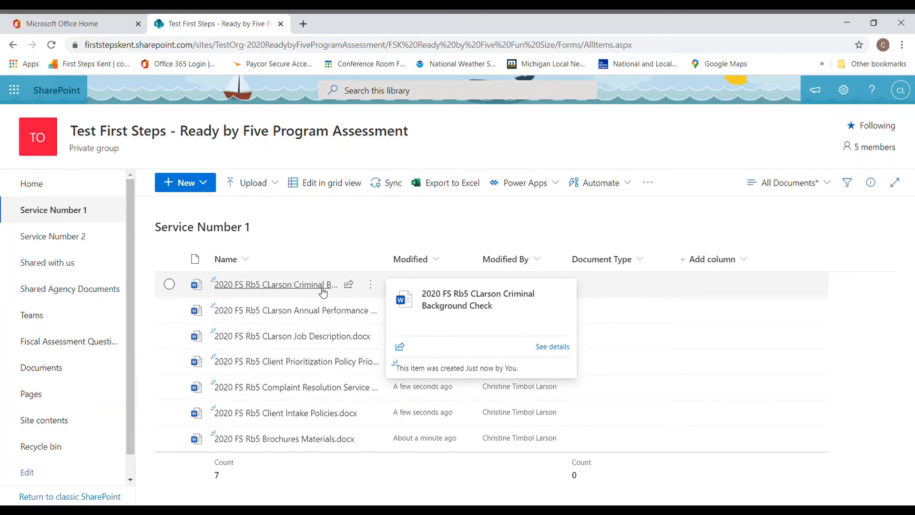
left_click(169, 285)
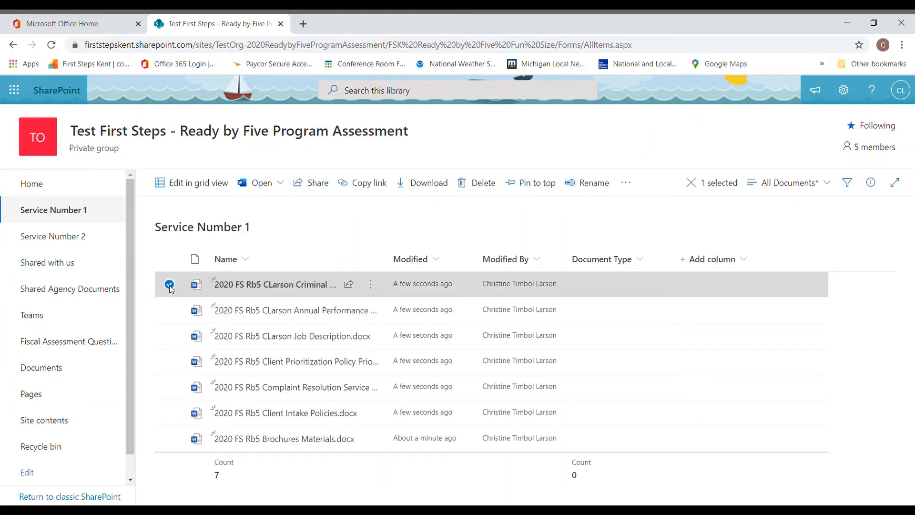
left_click(371, 285)
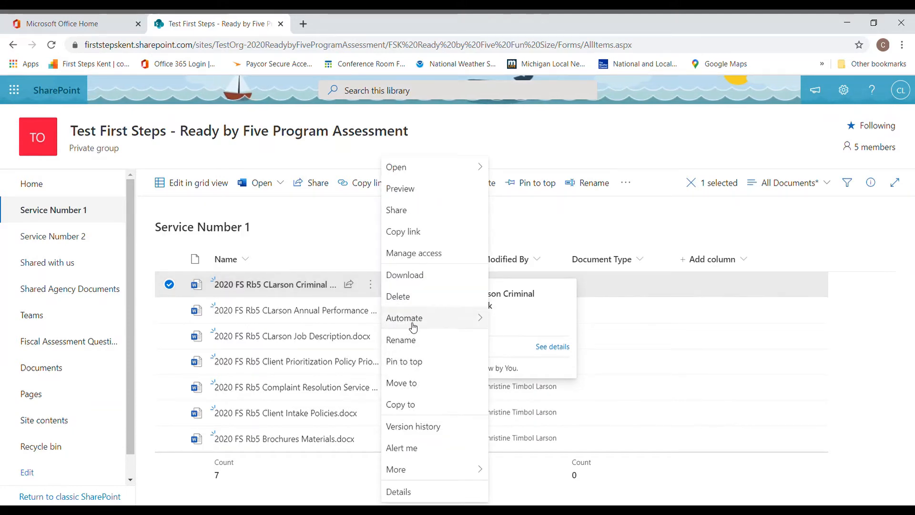
left_click(398, 492)
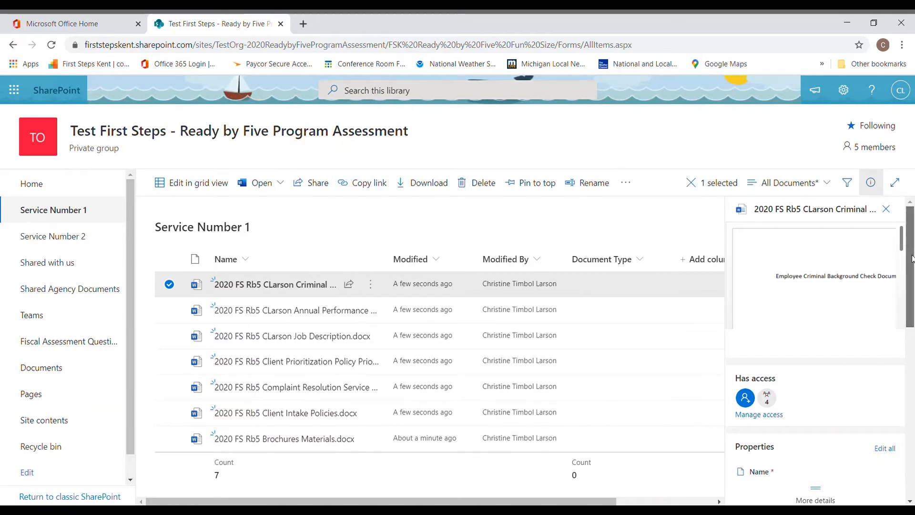
- Set the document's Document Type property to Employee/Volunteer - Background Check Verification
left_click_drag(911, 259, 914, 346)
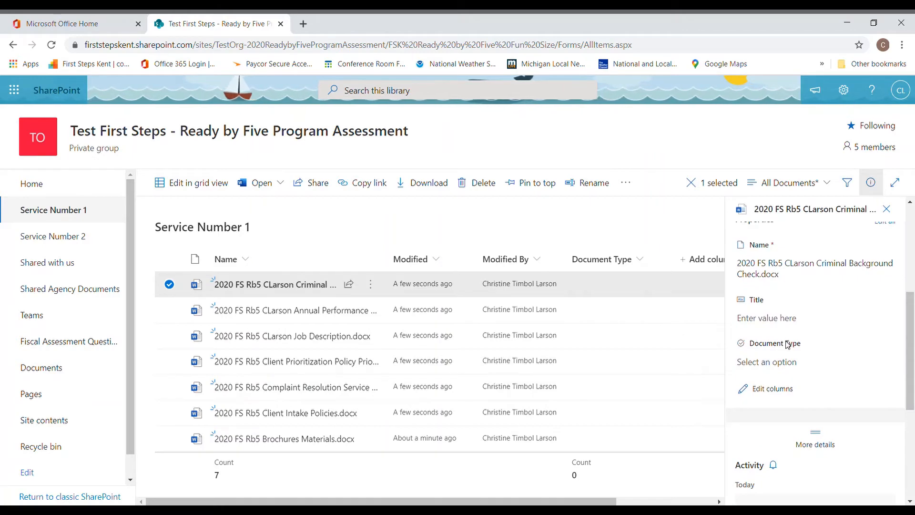
left_click(811, 364)
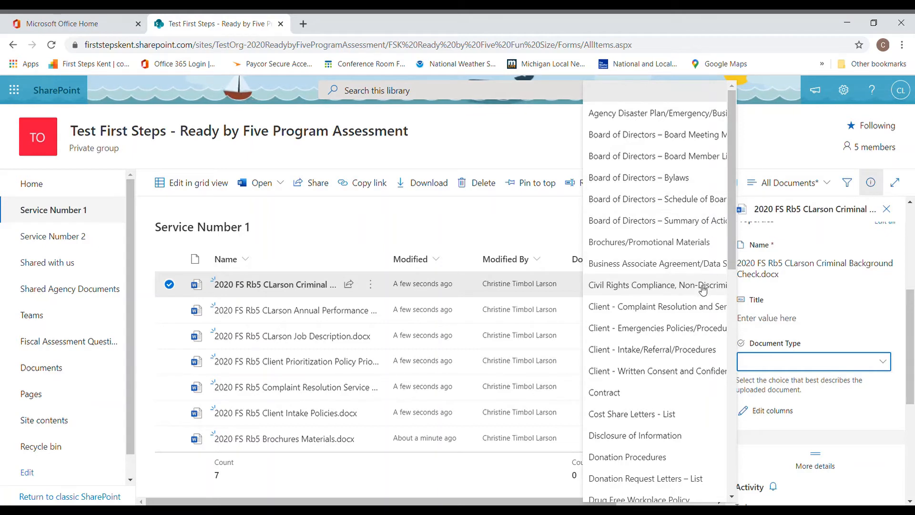
scroll(700, 294, "down", 3)
scroll(699, 294, "down", 1)
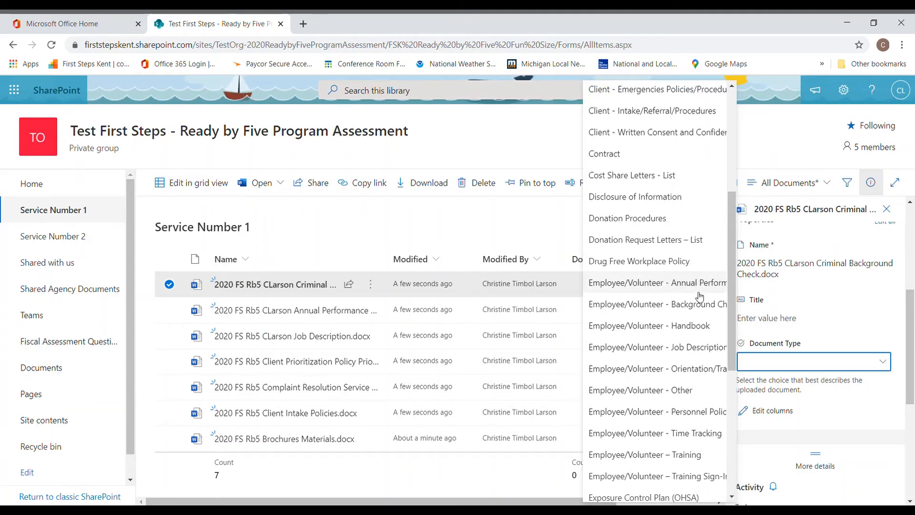
scroll(700, 293, "down", 3)
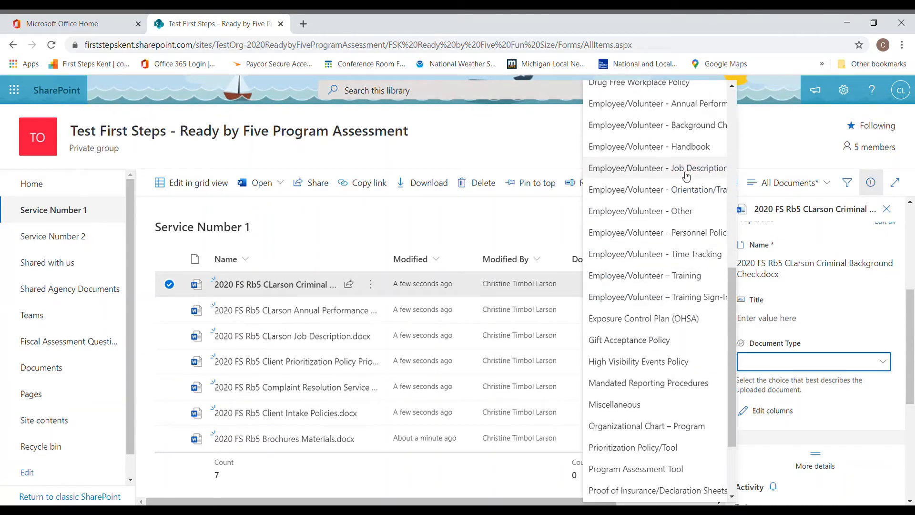
left_click(675, 126)
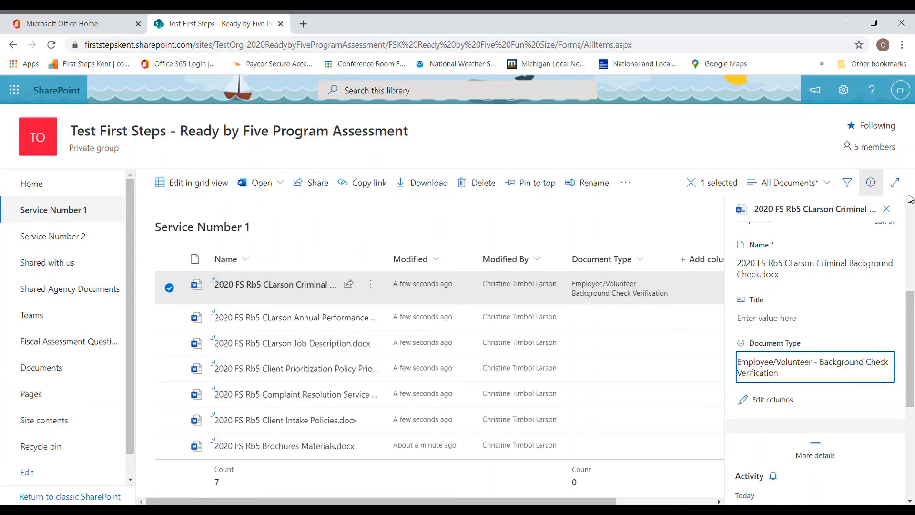
- Close the Criminal Background Check document's details, deselect it, and open the details of the Annual Performance document
left_click(886, 209)
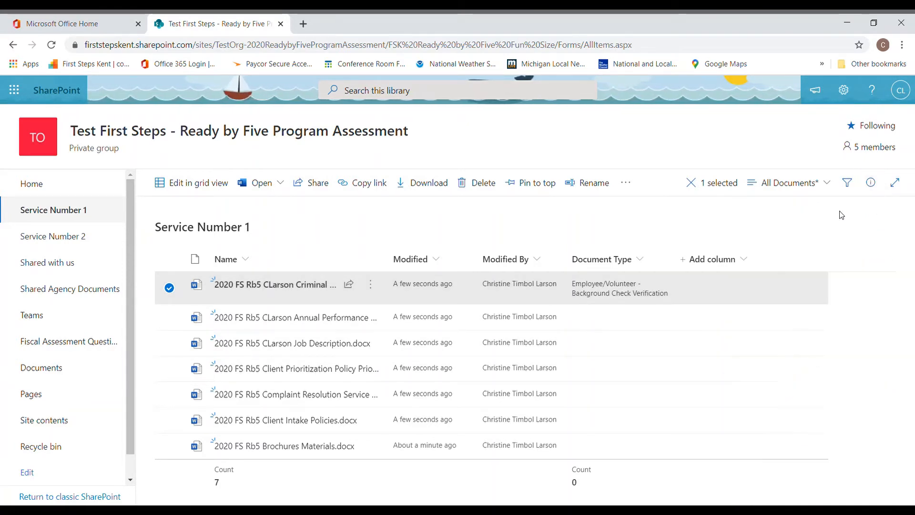
left_click(510, 230)
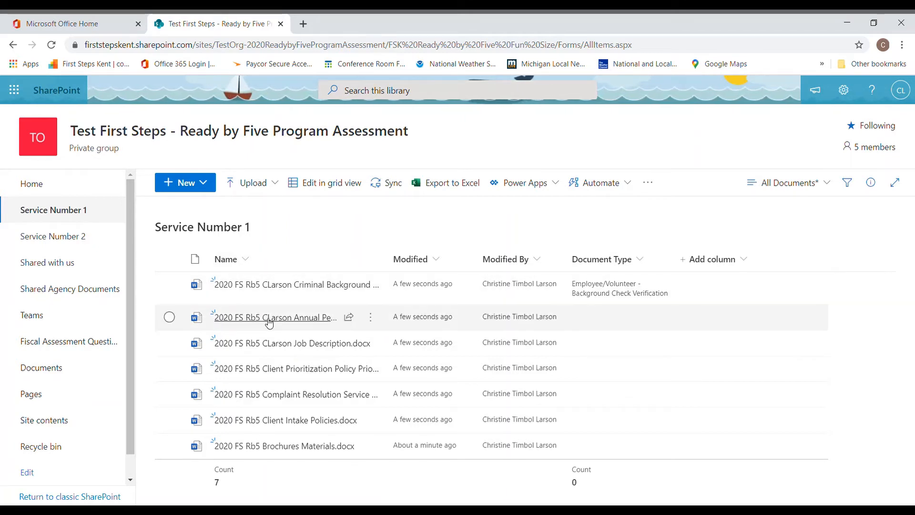
left_click(169, 317)
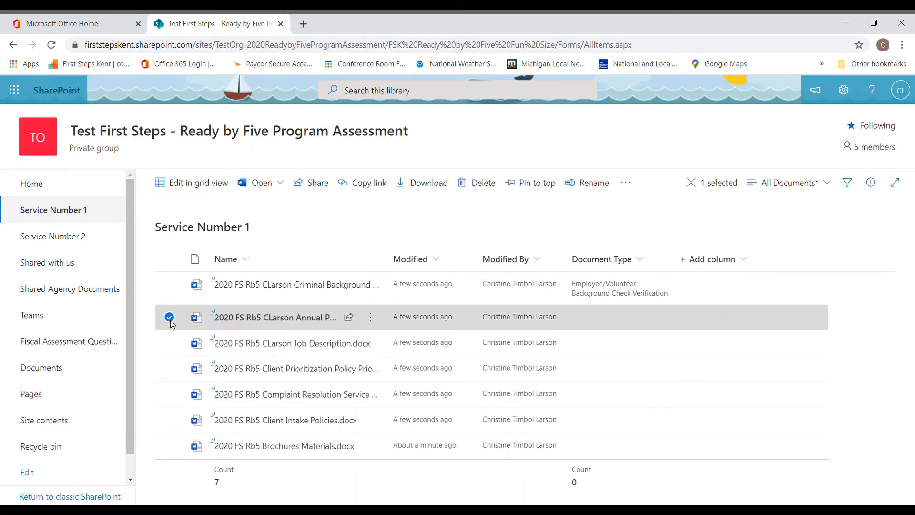
left_click(872, 186)
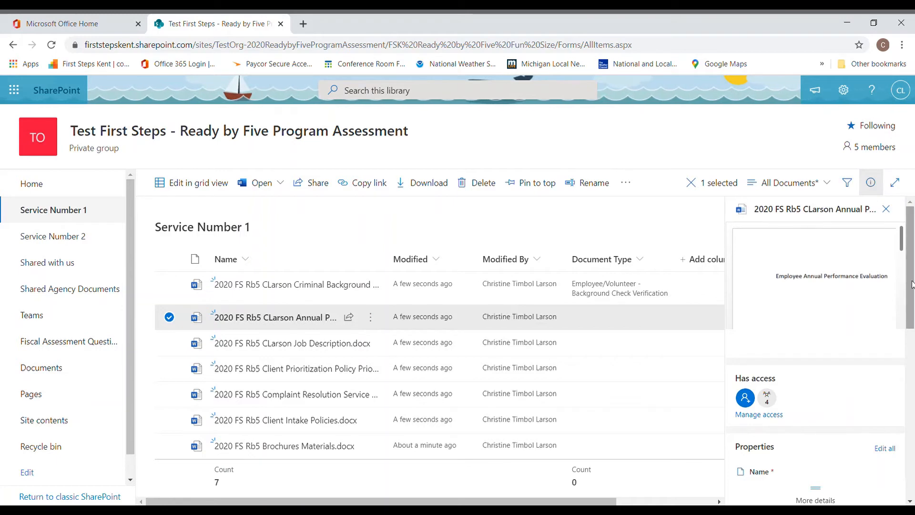
- Set the Annual Performance document's Document Type to Employee/Volunteer - Annual Performance Evaluation, and close its details
scroll(756, 362, "down", 5)
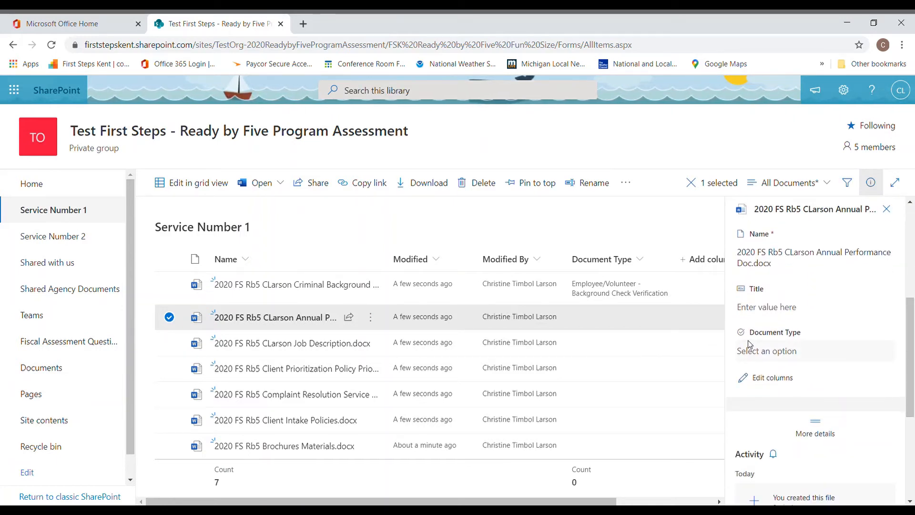
left_click(755, 357)
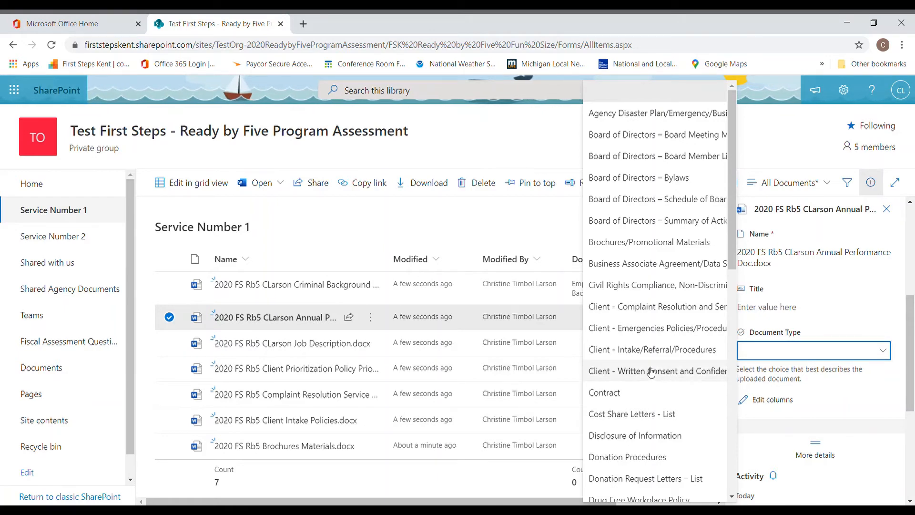
scroll(677, 397, "down", 5)
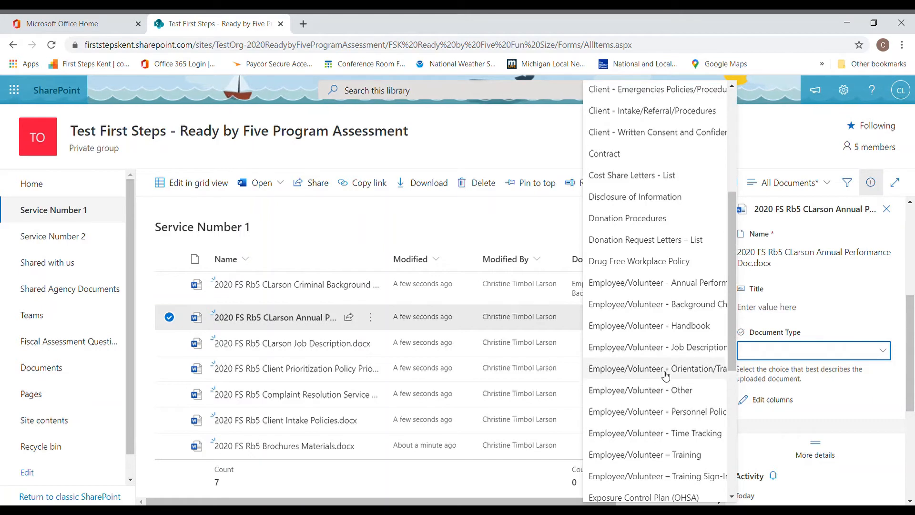
left_click(643, 286)
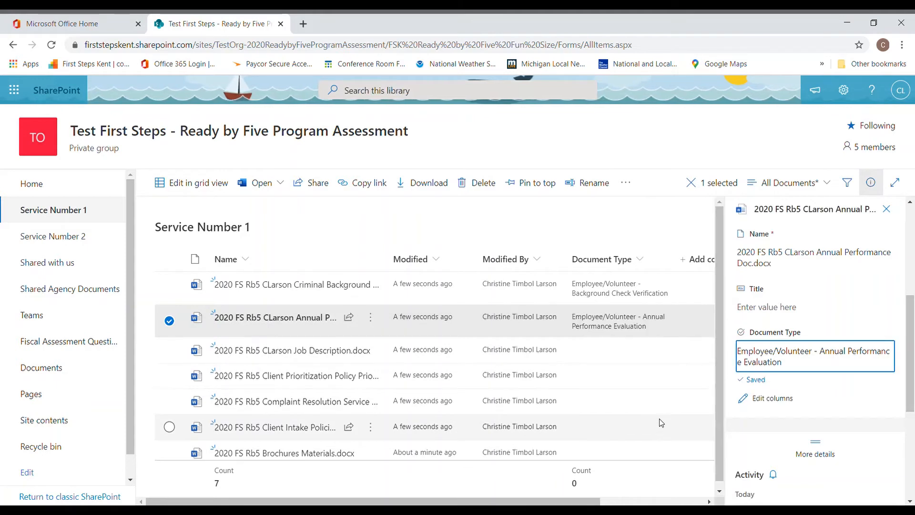
left_click(886, 209)
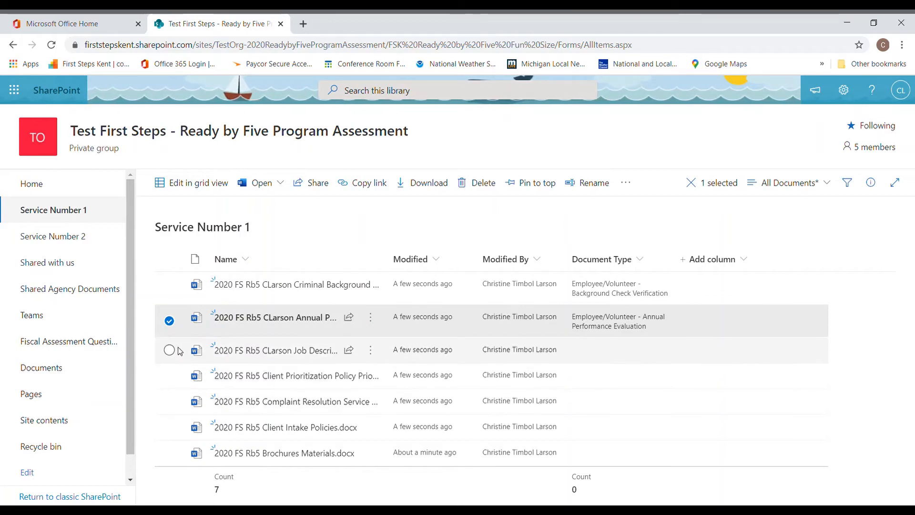
left_click(168, 324)
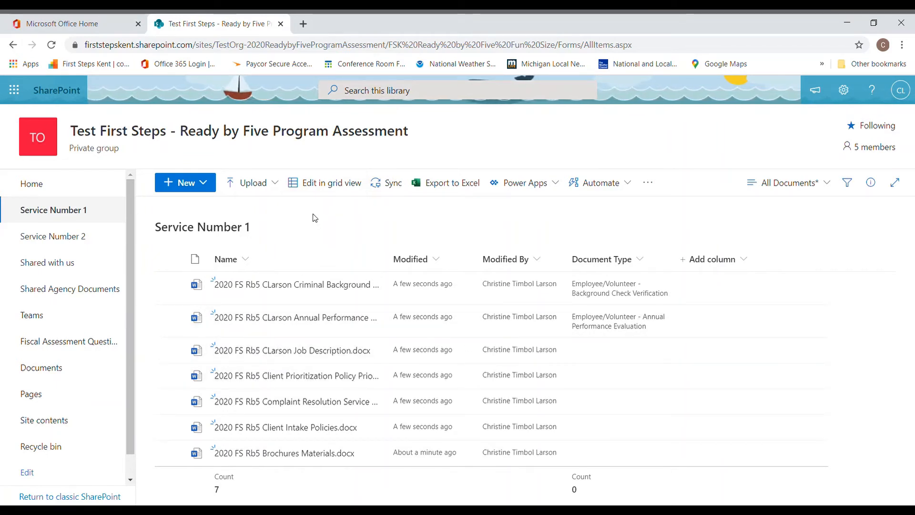
- Show Service Number 1 in grid view and set the Brochures Materials document's Document Type to Brochures/Promotional Materials
left_click(327, 186)
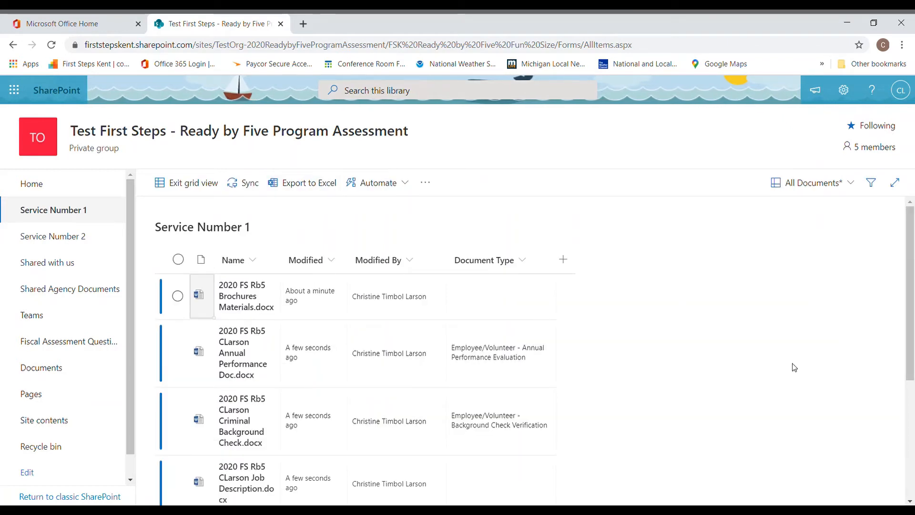
left_click_drag(912, 301, 912, 422)
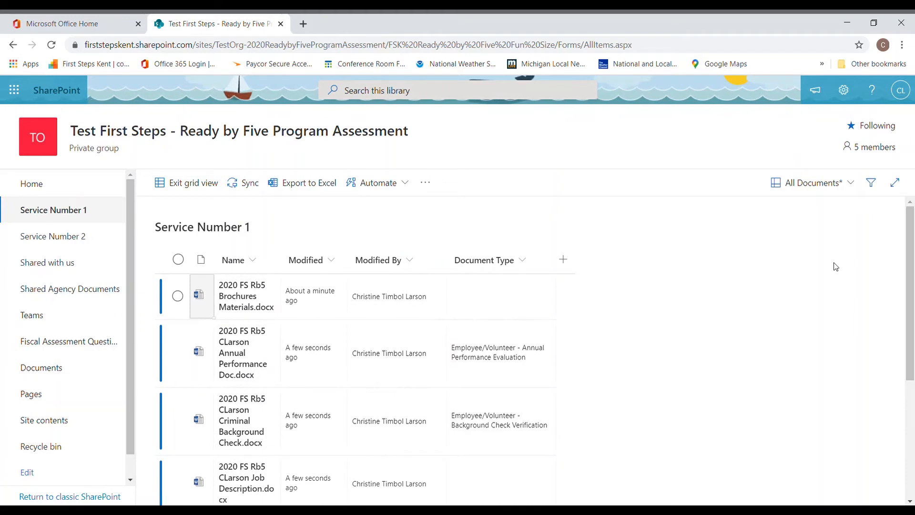
left_click(472, 311)
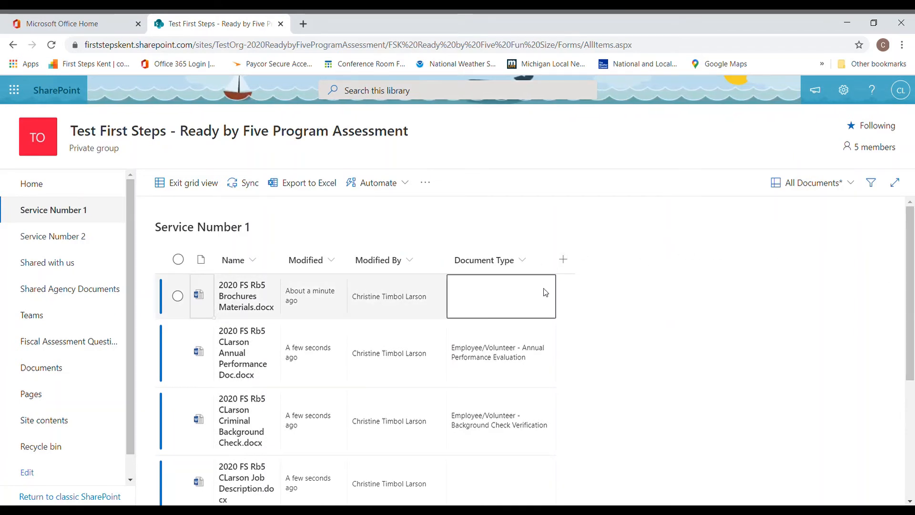
left_click(517, 297)
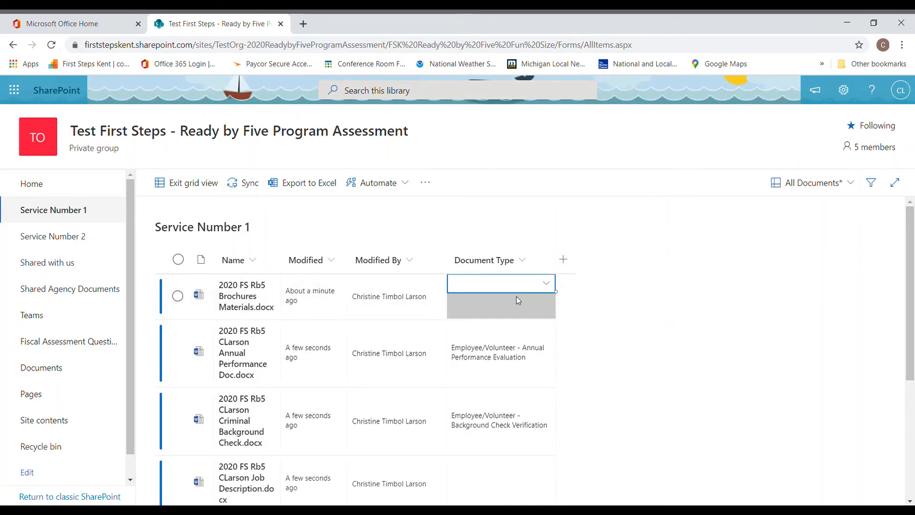
left_click(546, 283)
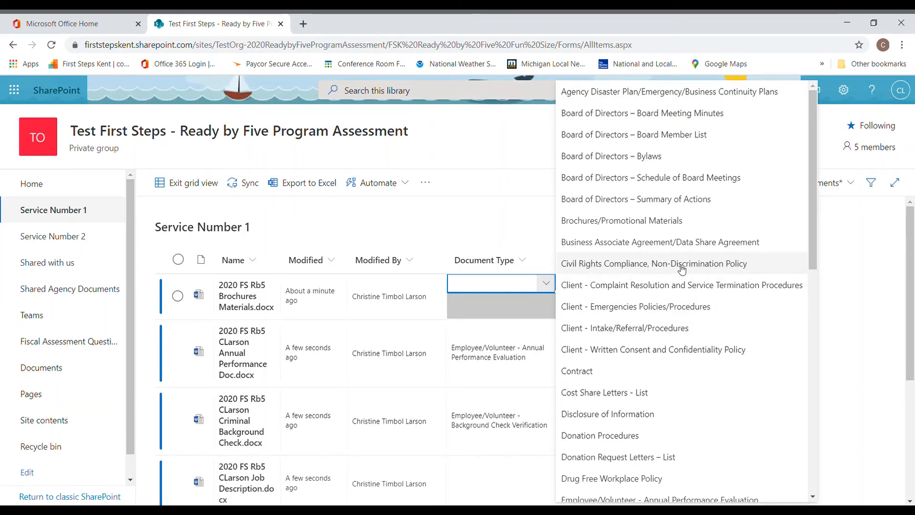
left_click(644, 223)
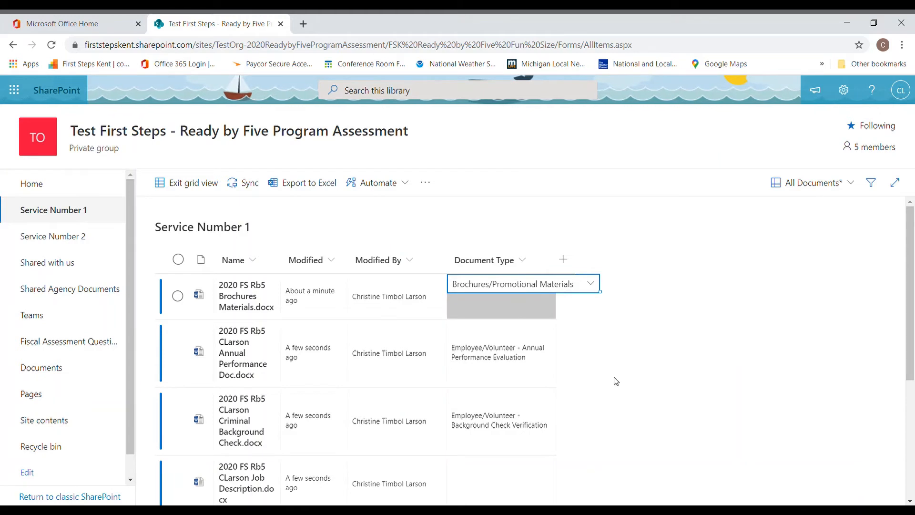
- Set the Document Type of the Job Description document to Employee/Volunteer - Job Descriptions
scroll(641, 393, "down", 3)
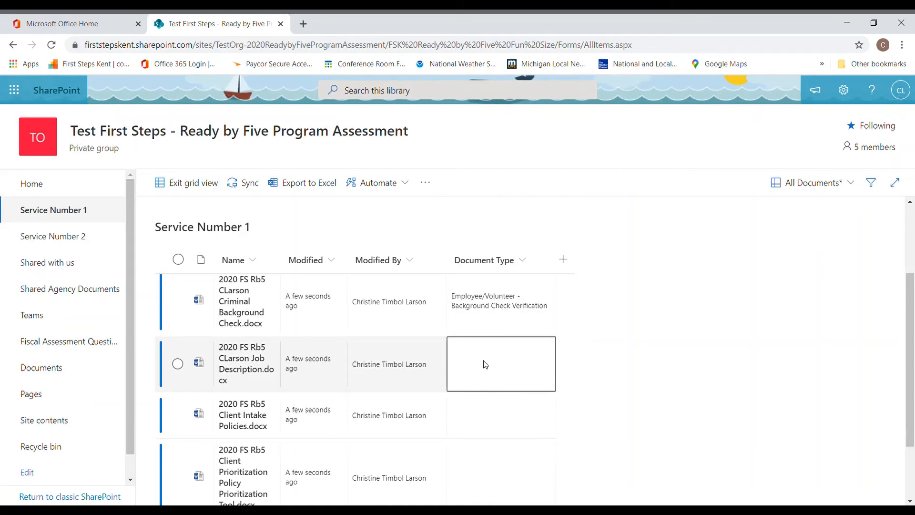
left_click(542, 361)
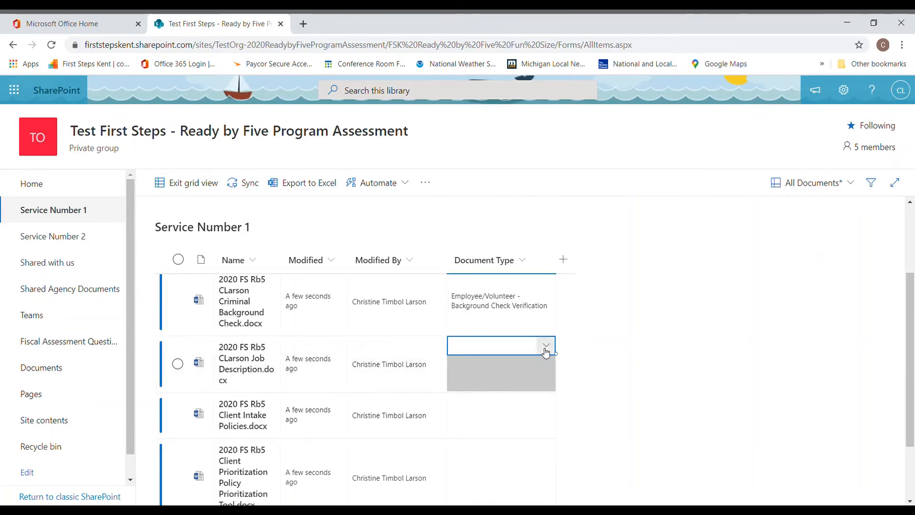
left_click(545, 346)
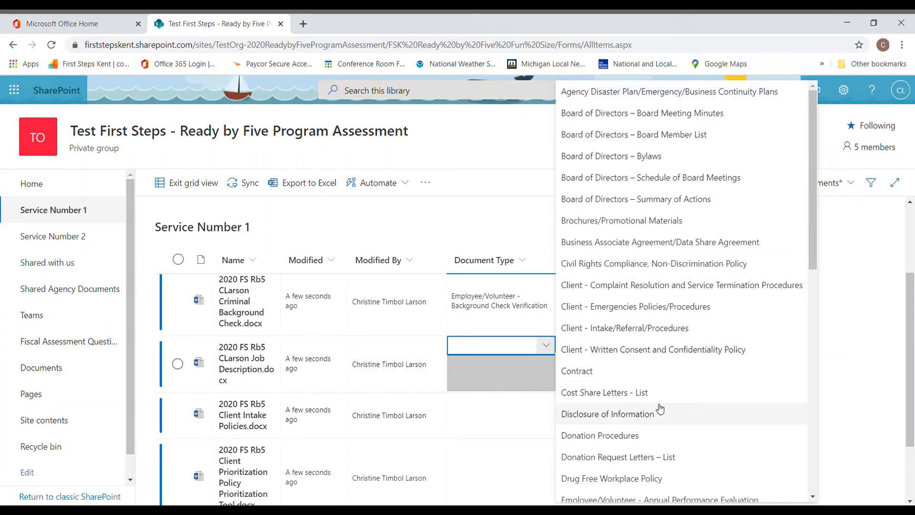
scroll(660, 409, "down", 6)
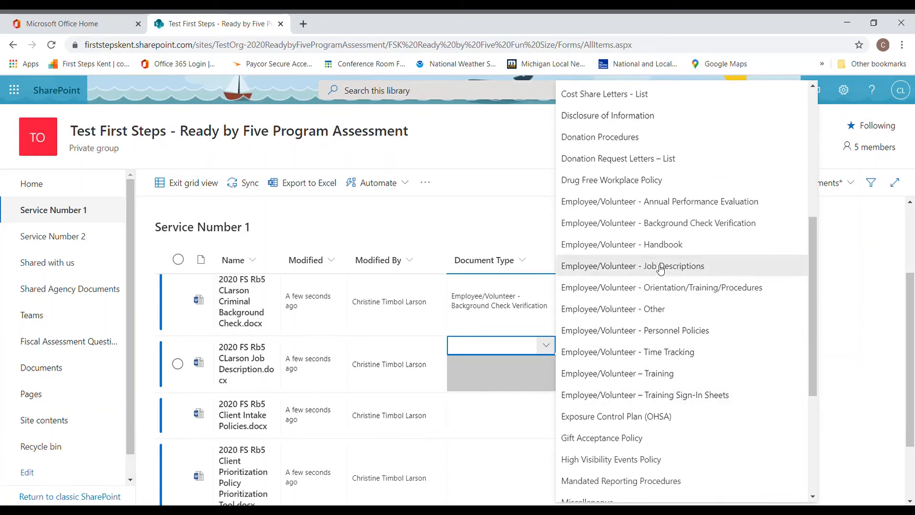
left_click(660, 268)
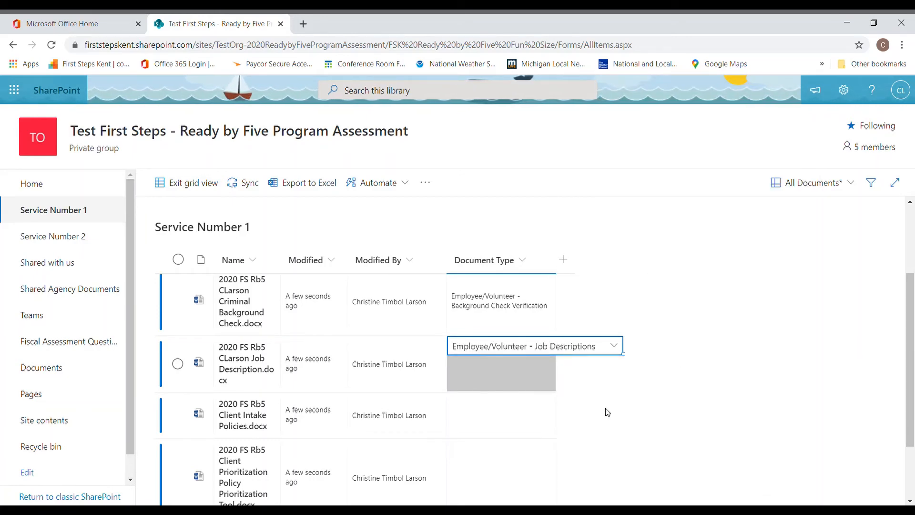
- Set the Document Type of the Client Intake Policies document to Client - Intake/Referral/Procedures
left_click(500, 418)
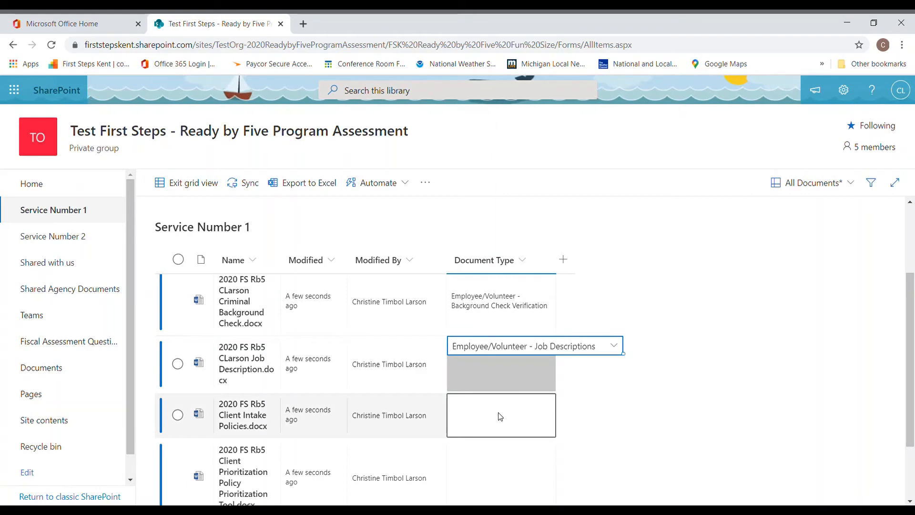
scroll(501, 416, "down", 1)
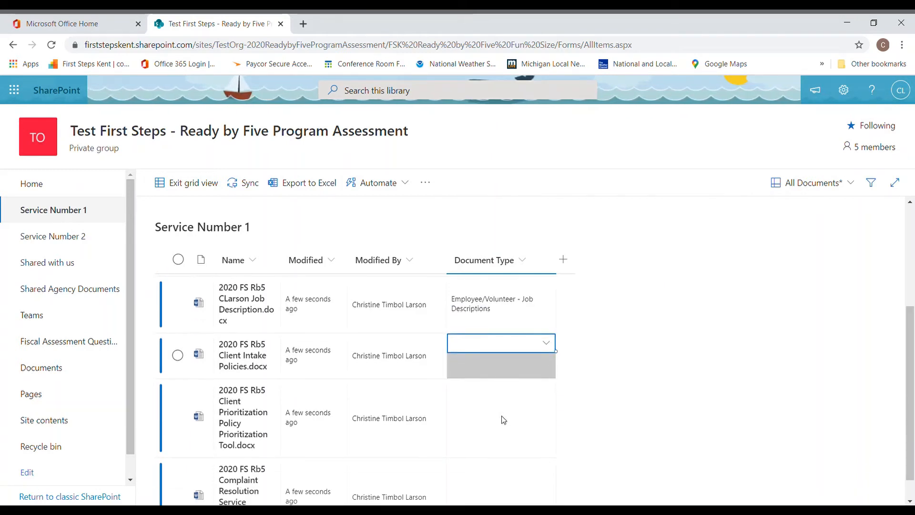
left_click(546, 344)
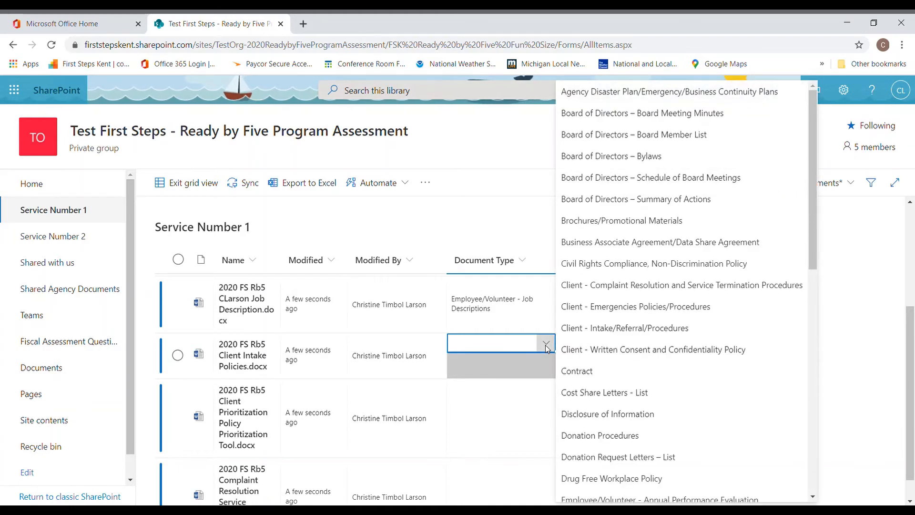
left_click(627, 340)
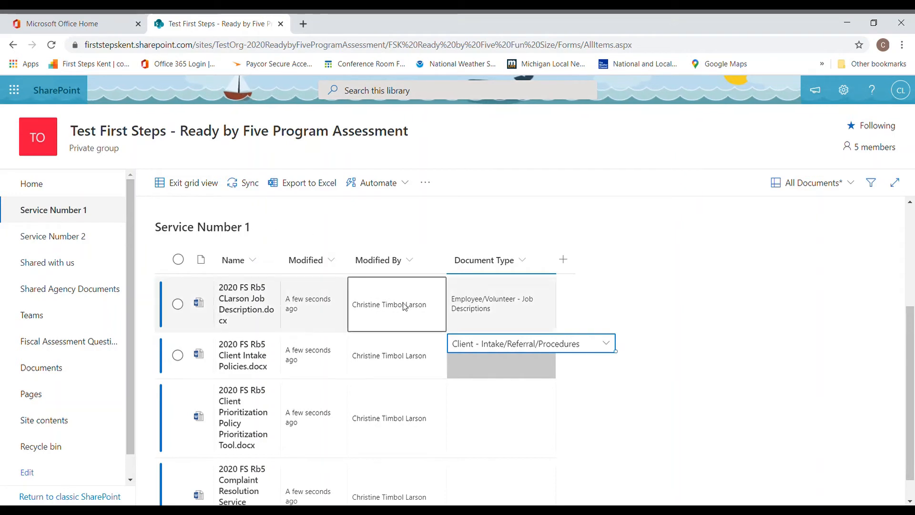
- Set the Document Type of the Client Prioritization Policy document to Prioritization Policy/Tool
scroll(469, 413, "down", 1)
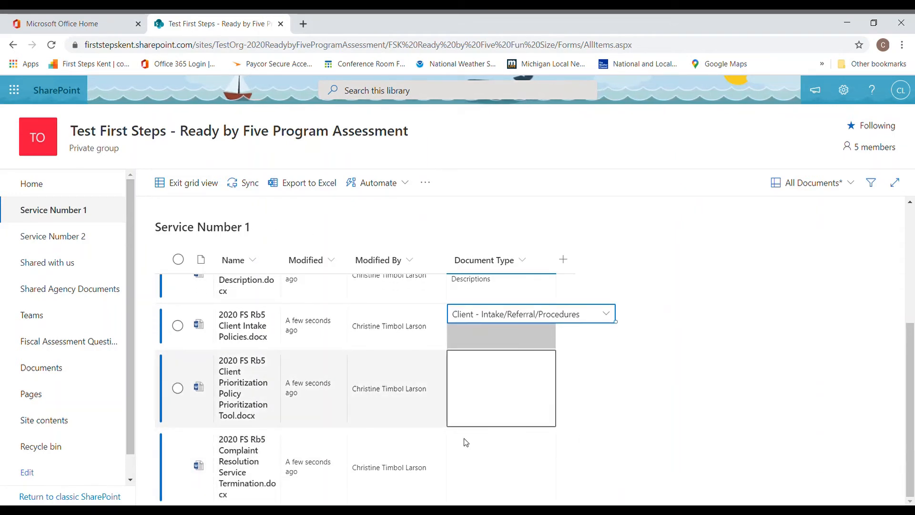
left_click(535, 383)
left_click(546, 360)
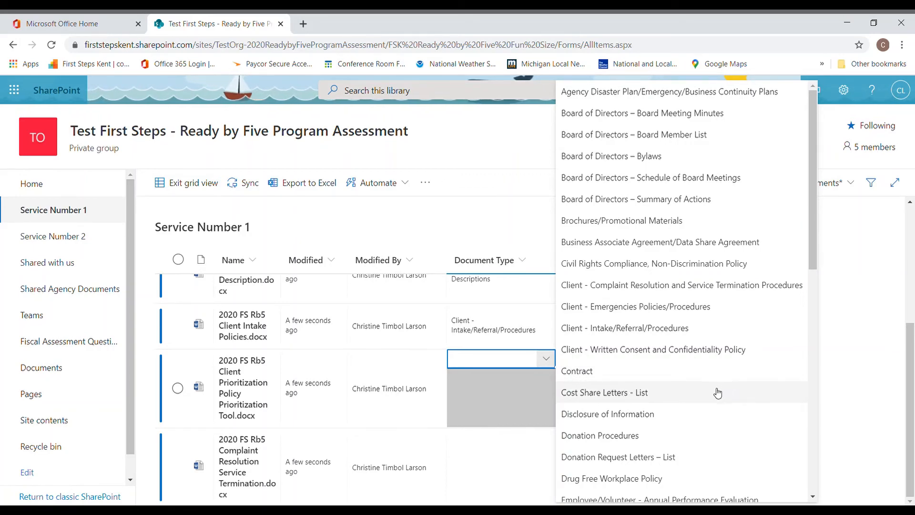
scroll(719, 395, "down", 10)
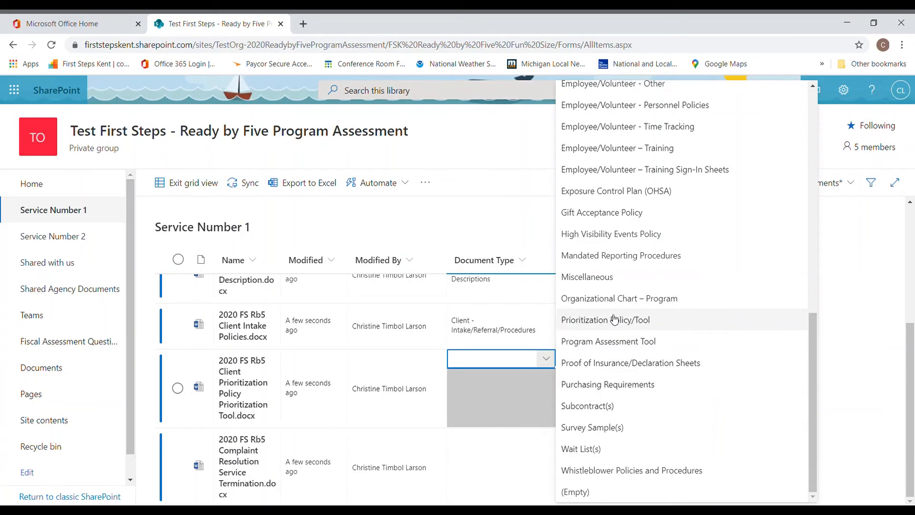
left_click(621, 327)
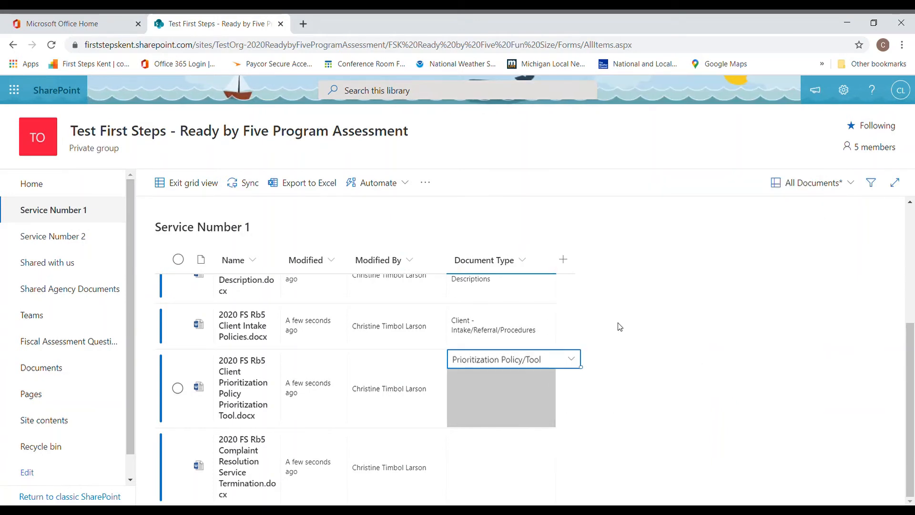
- Set the Complaint Resolution document's Document Type to Client - Complaint Resolution and Service Termination Procedures, and exit grid view
left_click(481, 454)
left_click(542, 439)
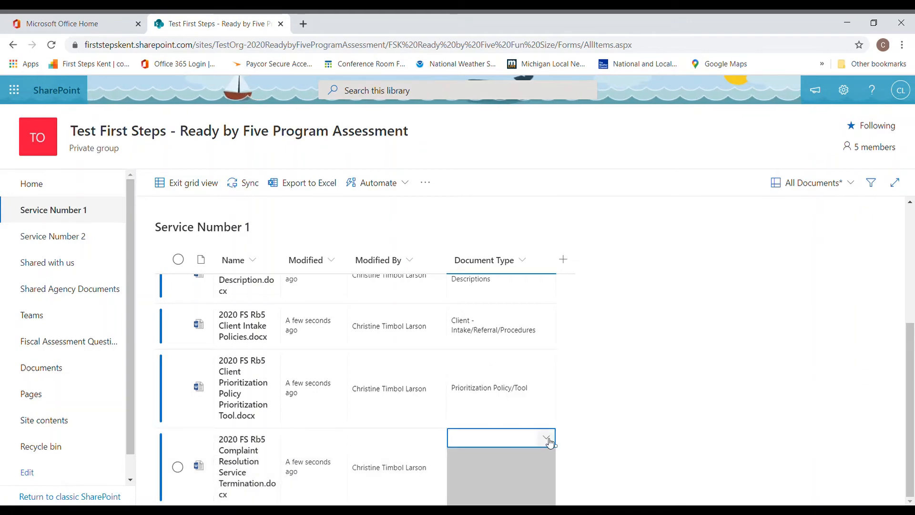
left_click(547, 439)
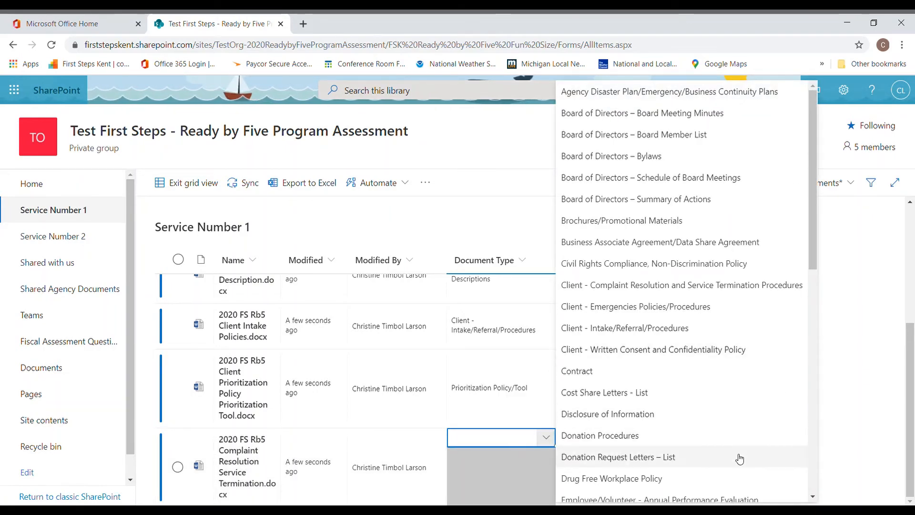
left_click(625, 294)
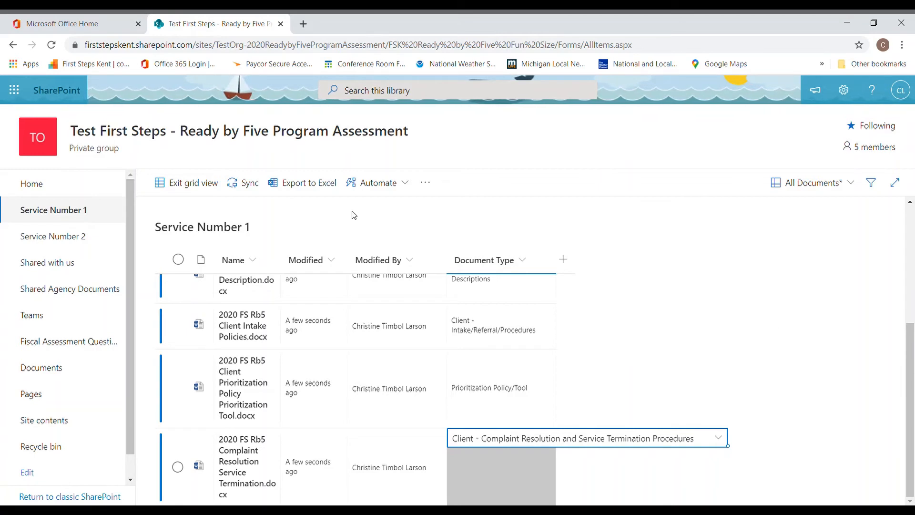
left_click(187, 188)
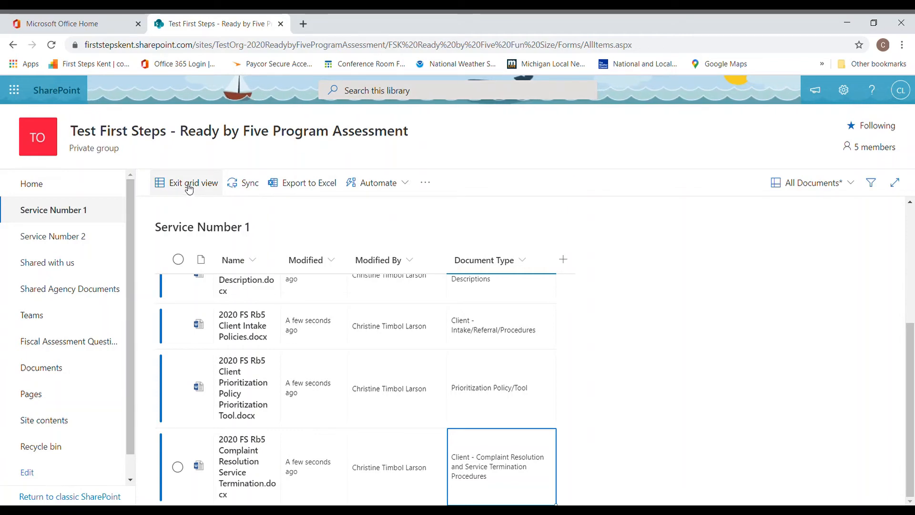
left_click(188, 184)
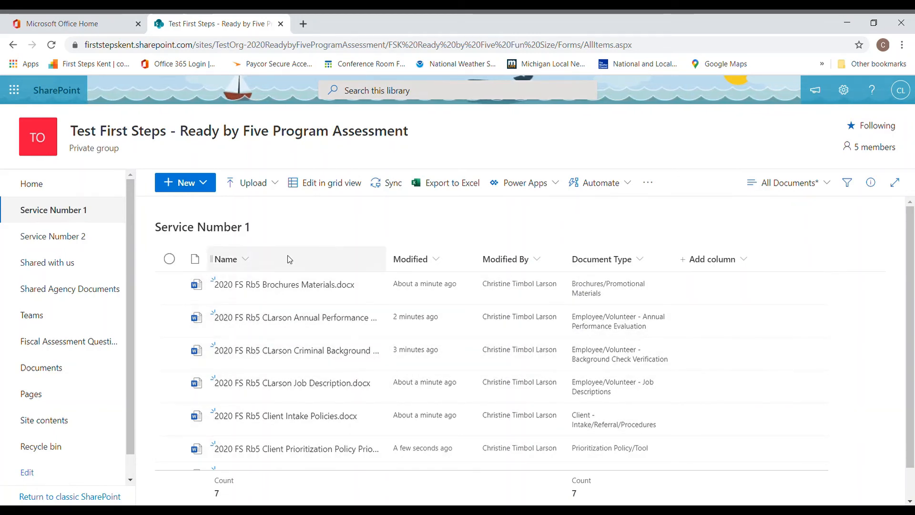
scroll(714, 398, "down", 1)
scroll(615, 365, "up", 1)
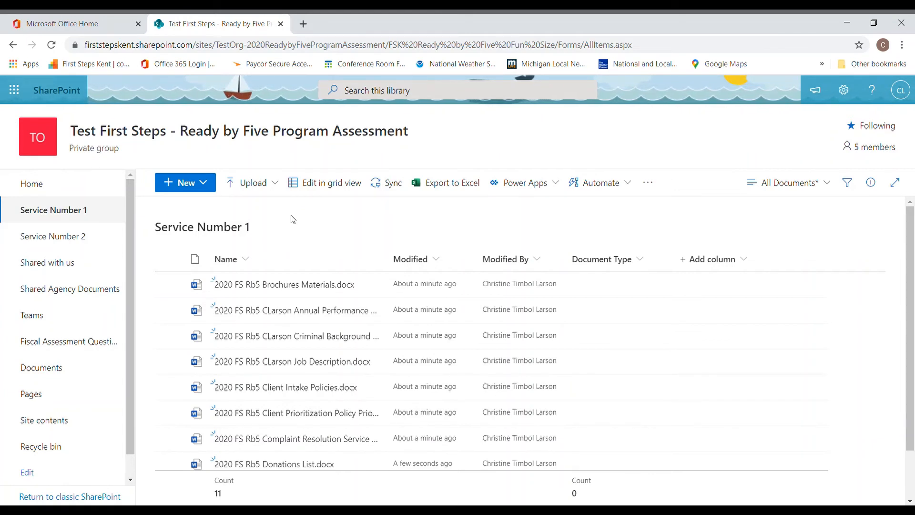
- Delete the 2020 FS Rb5 Brochures Materials.docx document from the Service Number 1 library
left_click(170, 285)
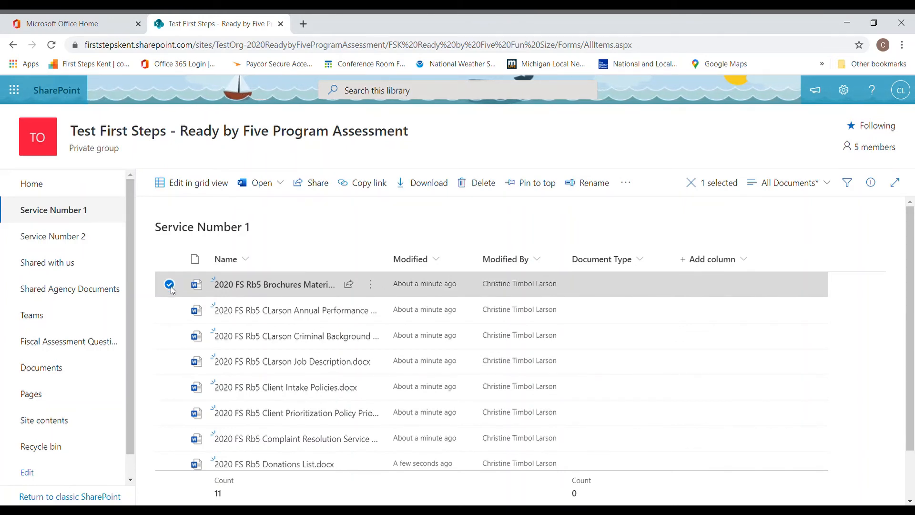
mouse_move(379, 293)
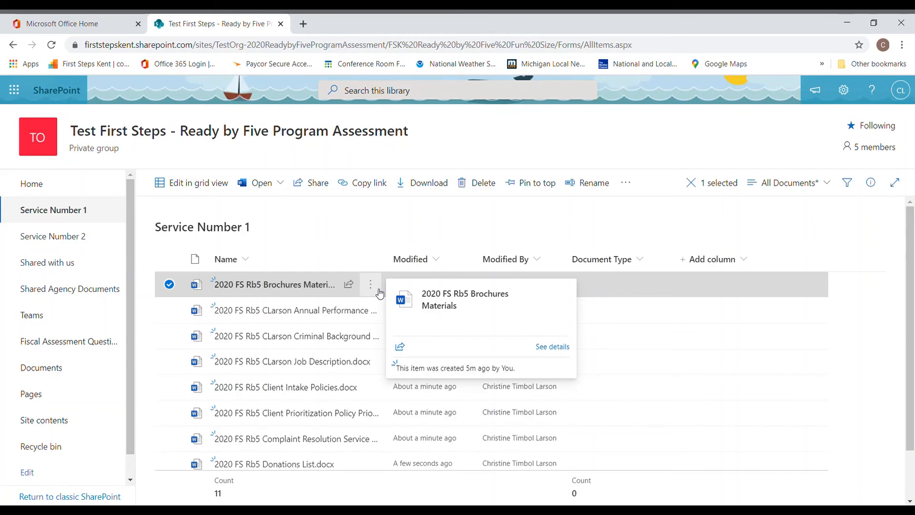
left_click(372, 287)
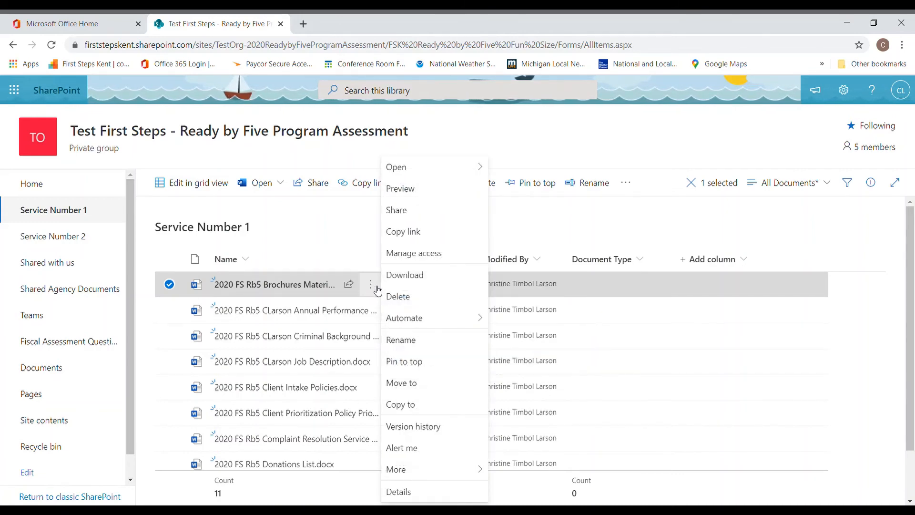
left_click(421, 299)
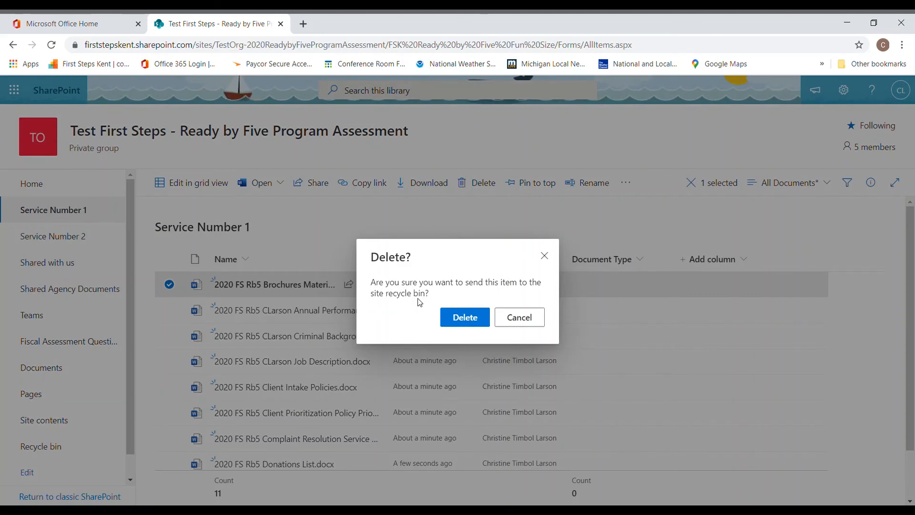
left_click(465, 317)
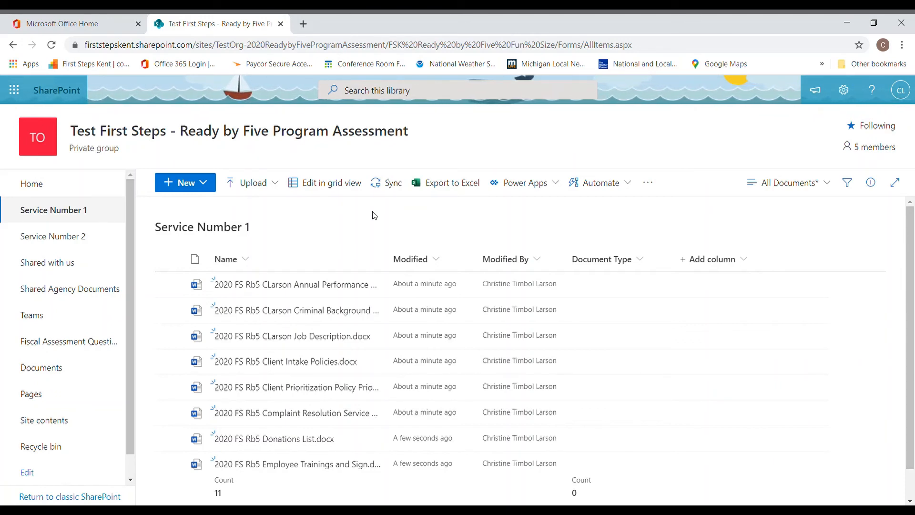
- Rename the Annual Performance document, replacing "Annual Performance Doc" at the end of its file name with "Evaluation Verification"
left_click(170, 285)
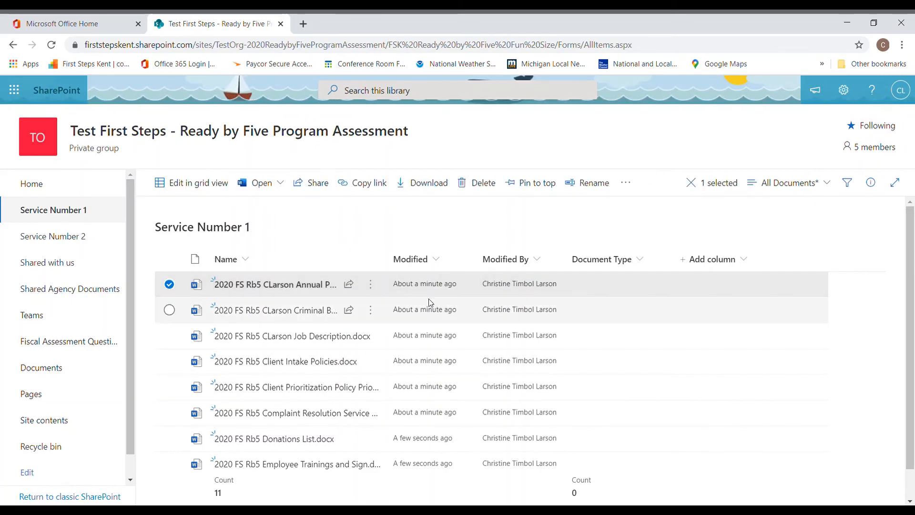
mouse_move(379, 293)
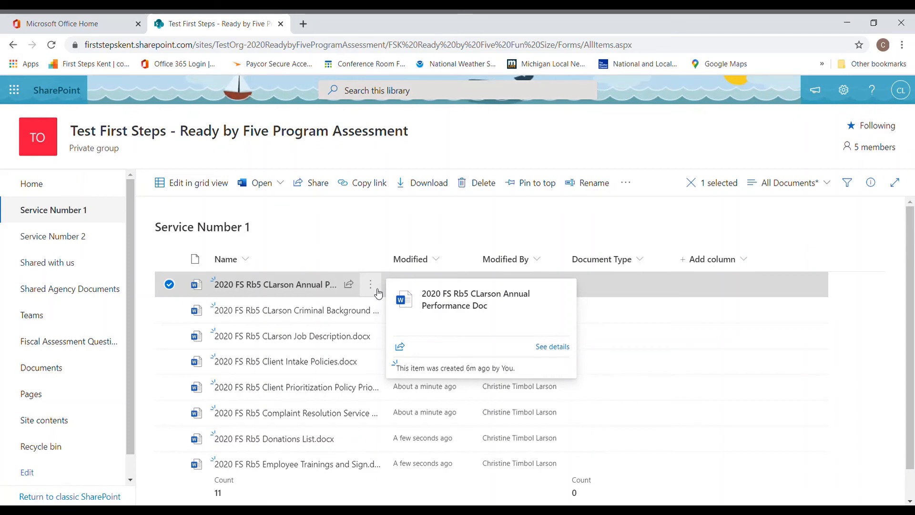
left_click(377, 291)
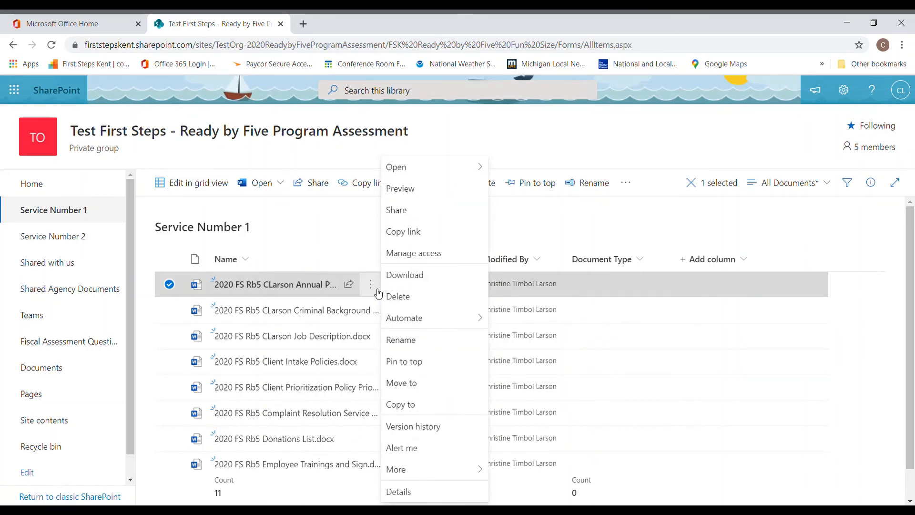
left_click(431, 339)
left_click(454, 286)
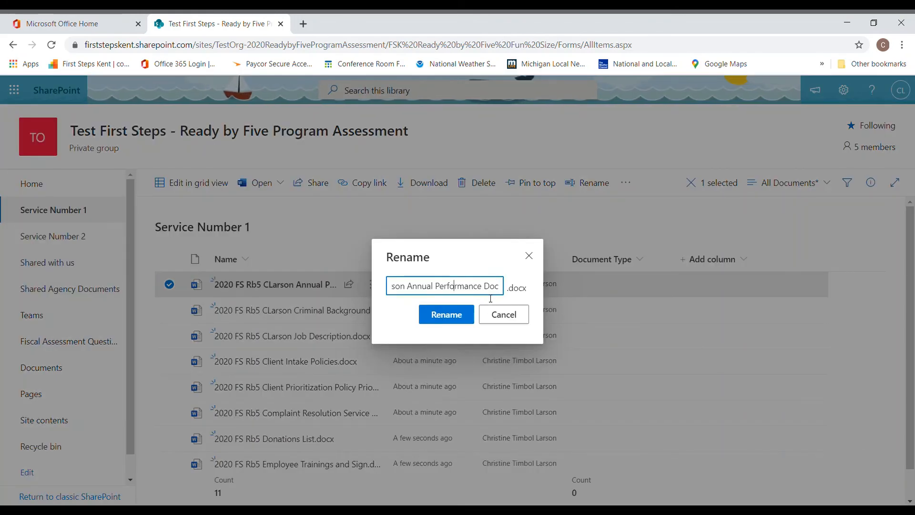
left_click_drag(494, 288, 486, 290)
left_click(494, 289)
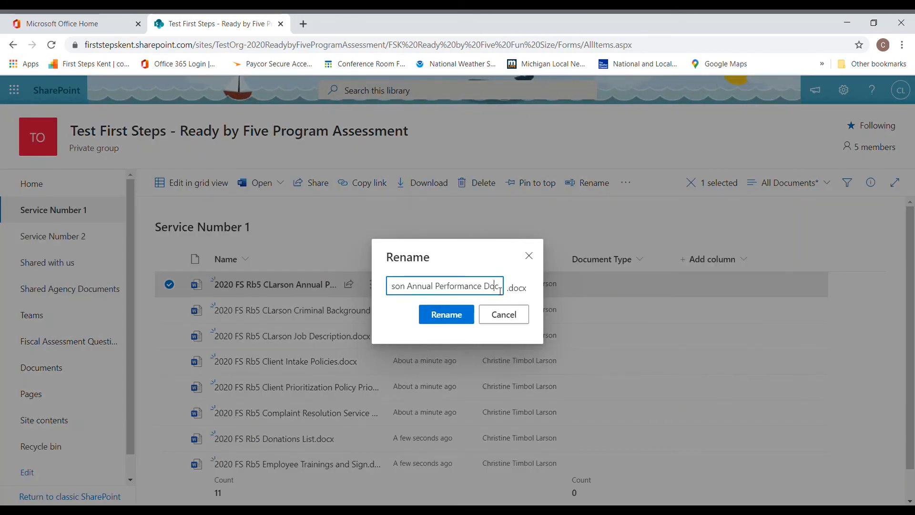
key("Left")
key("Left")
key("Left")
key("BackSpace")
key("BackSpace")
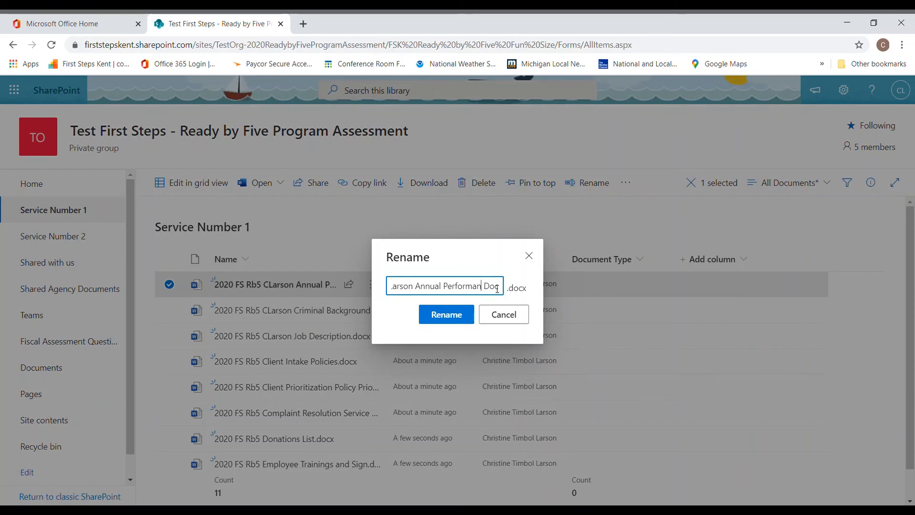
key("BackSpace")
key("BackSpace")
key("BackSpace")
key("BackSpace")
key("BackSpace")
key("BackSpace")
key("BackSpace")
key("BackSpace")
key("BackSpace")
key("BackSpace")
key("BackSpace")
key("BackSpace")
key("BackSpace")
key("BackSpace")
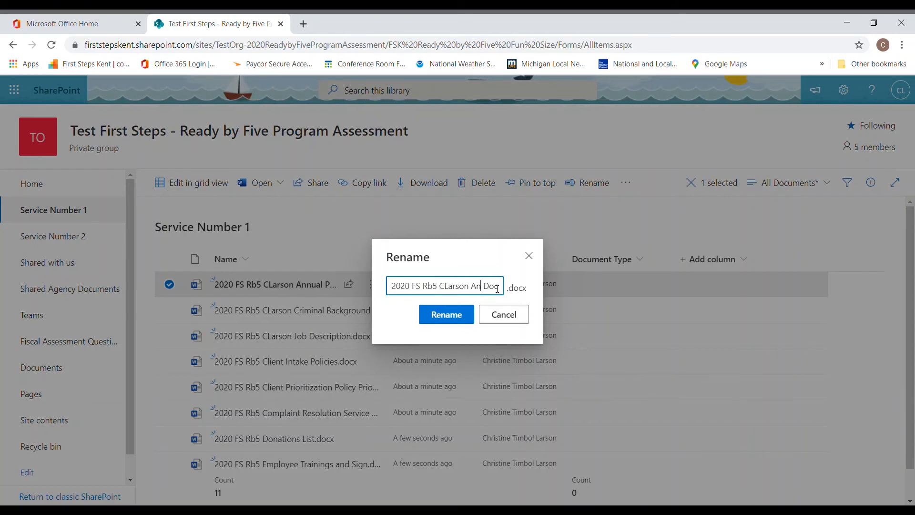
key("BackSpace")
key("BackSpace")
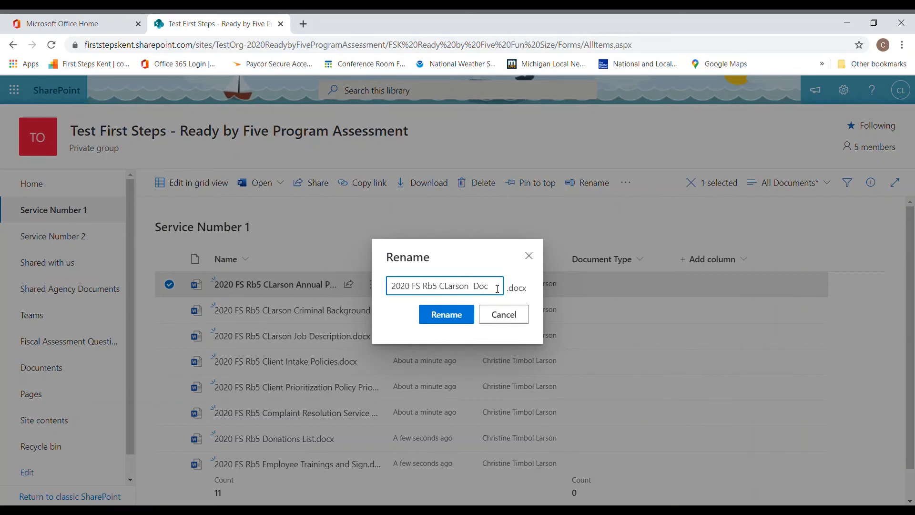
type("Evaluation")
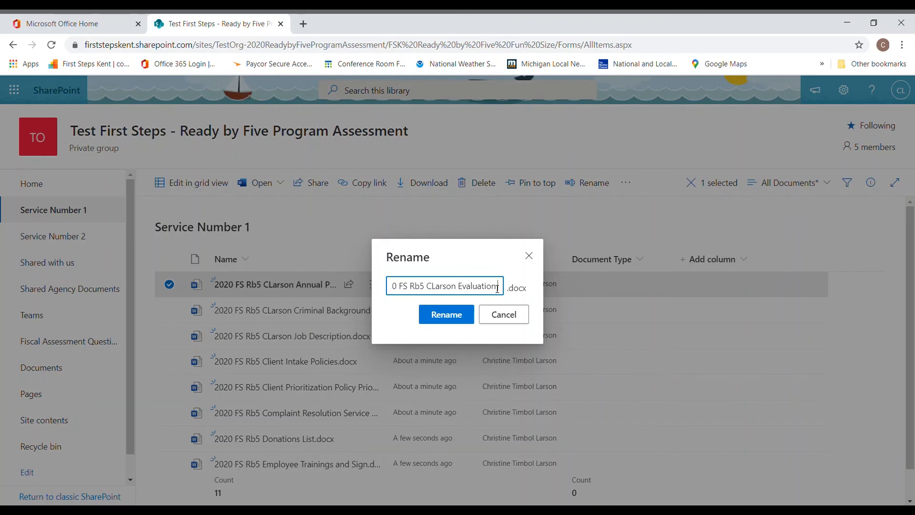
type(" Ver")
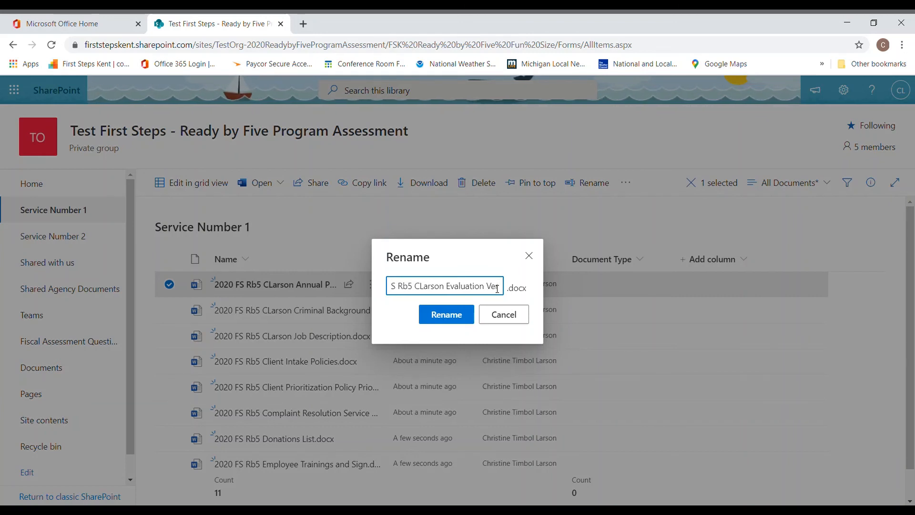
type("ification")
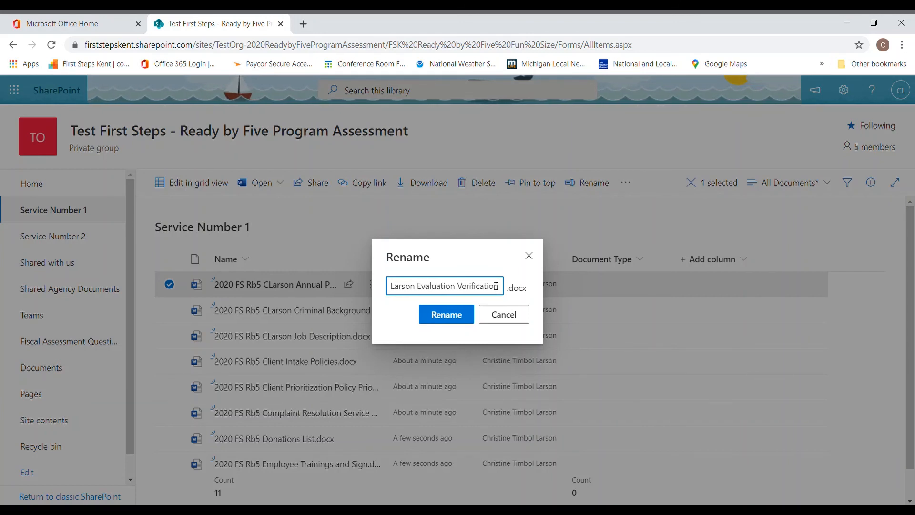
left_click(446, 313)
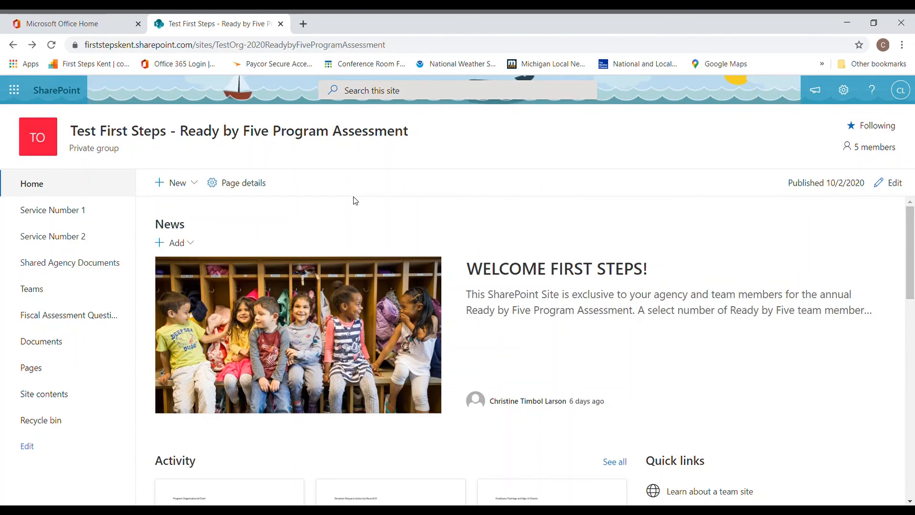
- Open the assessment site's linked team in the Microsoft Teams desktop app
left_click(40, 294)
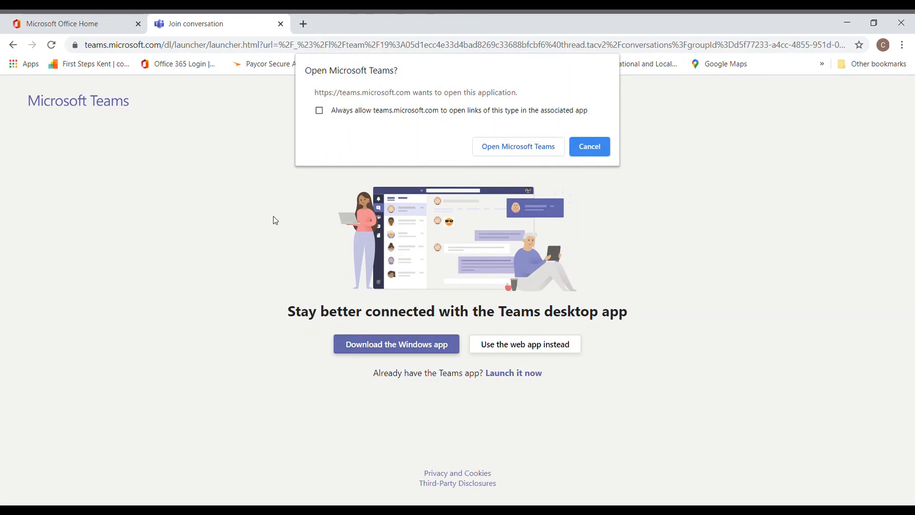
left_click(524, 148)
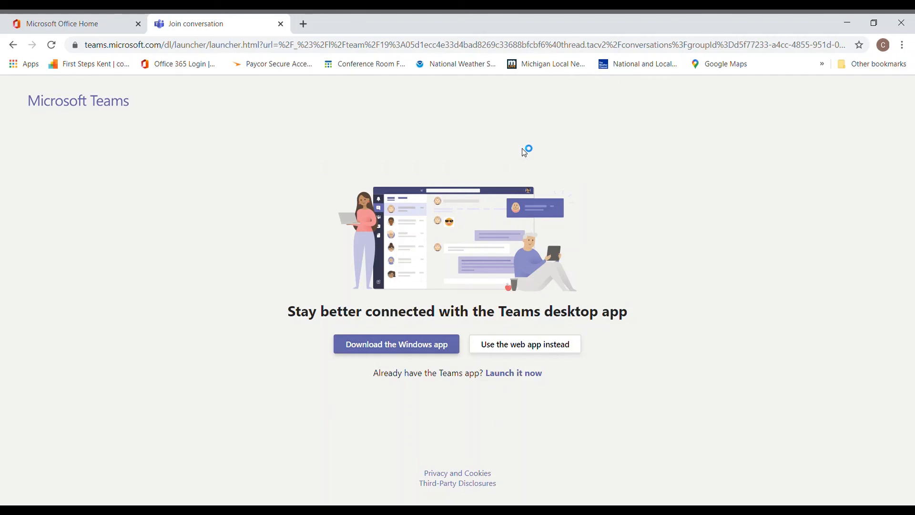